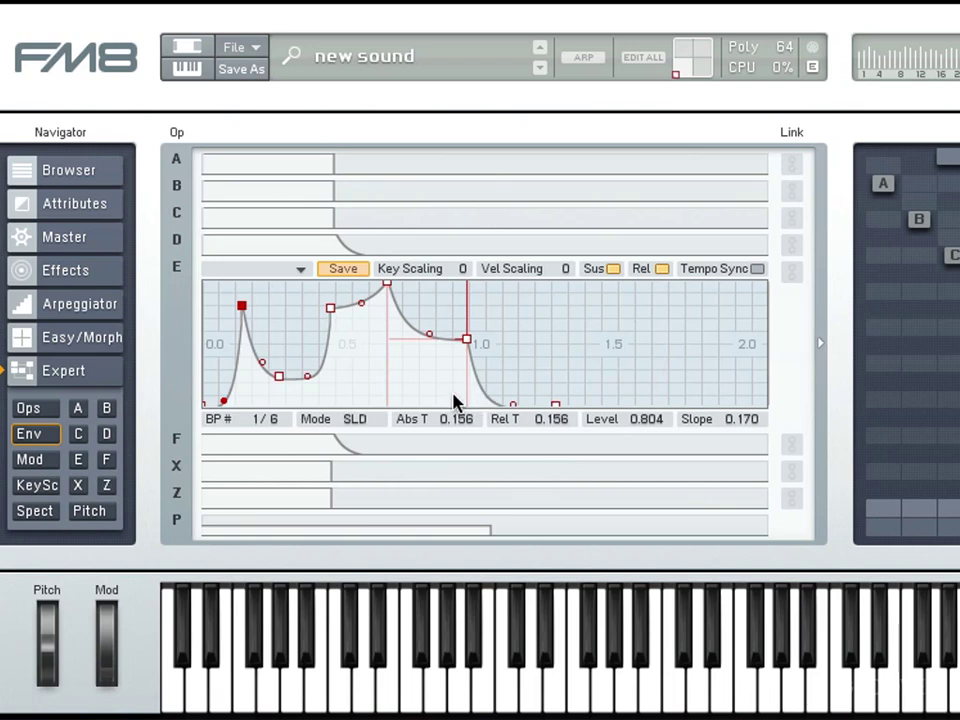
# - Expand operator F's envelope, add four breakpoints and push the last breakpoint later
pyautogui.click(390, 443)
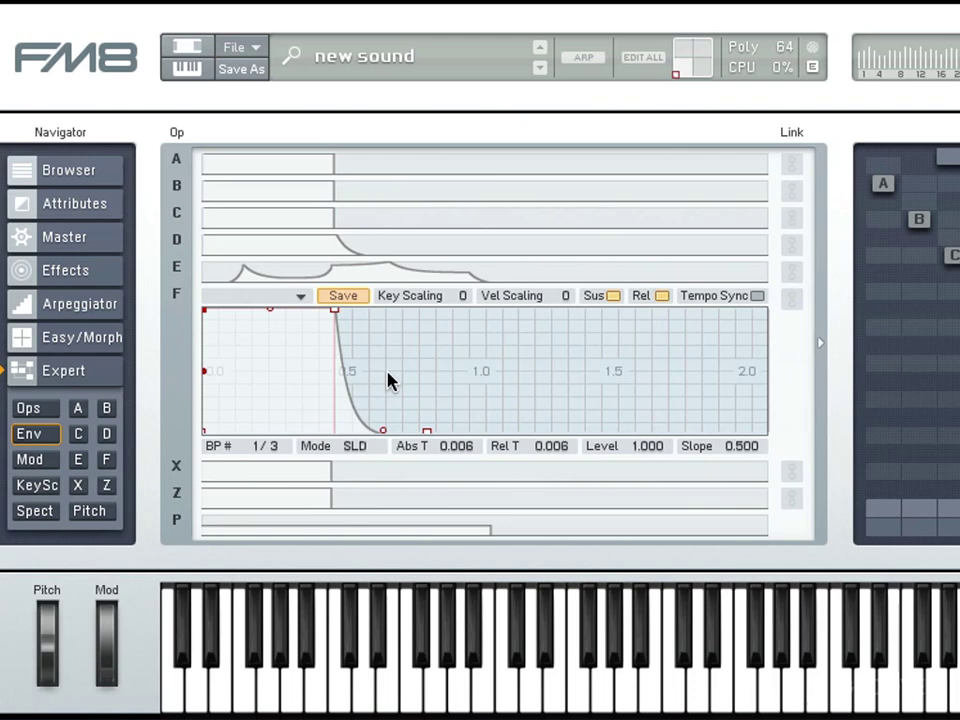
pyautogui.doubleClick(388, 376)
pyautogui.doubleClick(414, 362)
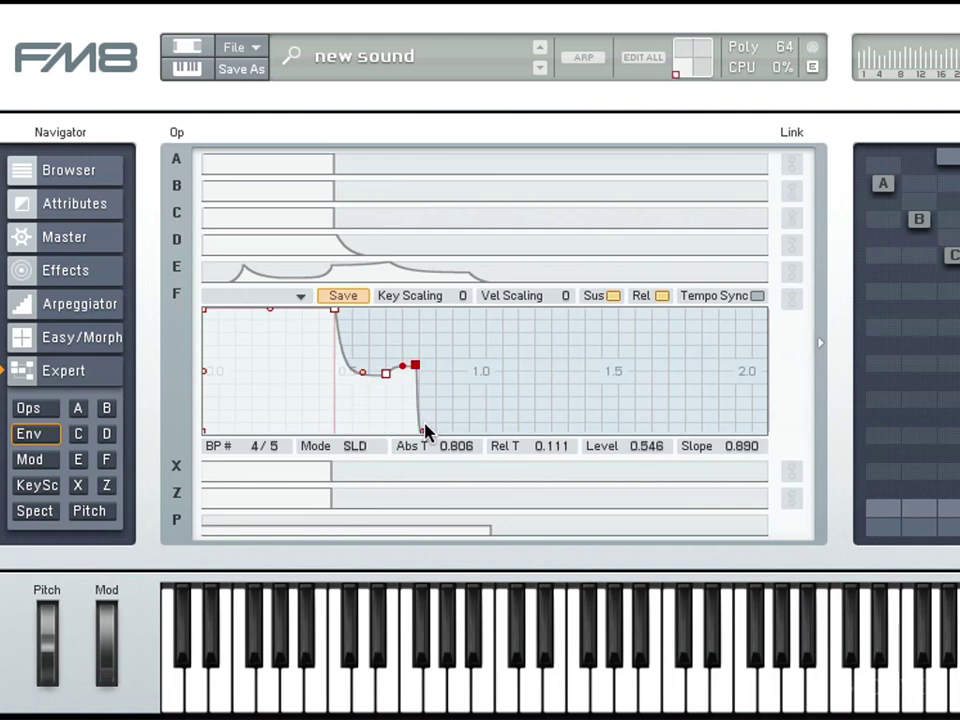
pyautogui.moveTo(425, 432); pyautogui.dragTo(501, 433)
pyautogui.doubleClick(455, 365)
pyautogui.doubleClick(370, 338)
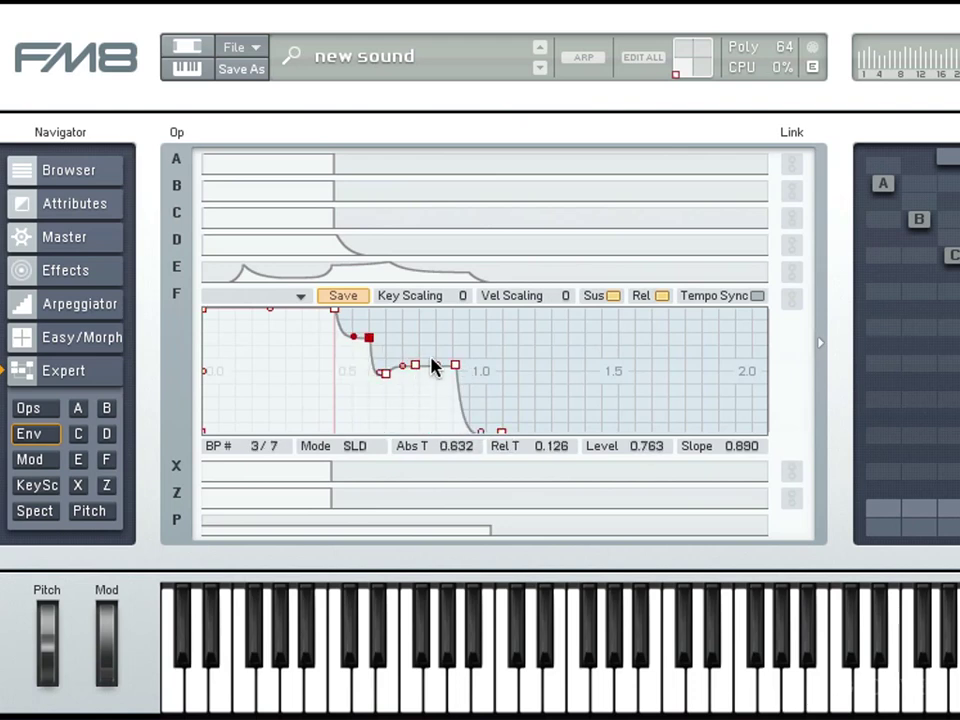
# - Shape F's envelope into two peaks, dropping breakpoints 3 and 5 to the floor with curved slopes
pyautogui.moveTo(415, 364); pyautogui.dragTo(509, 346)
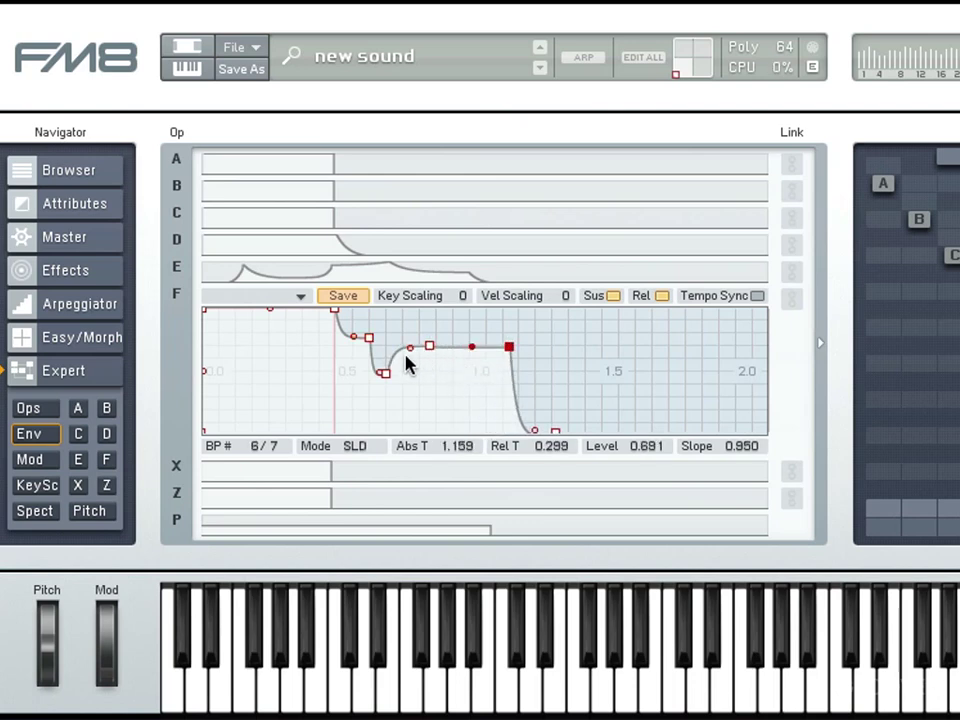
pyautogui.moveTo(410, 349); pyautogui.dragTo(430, 343)
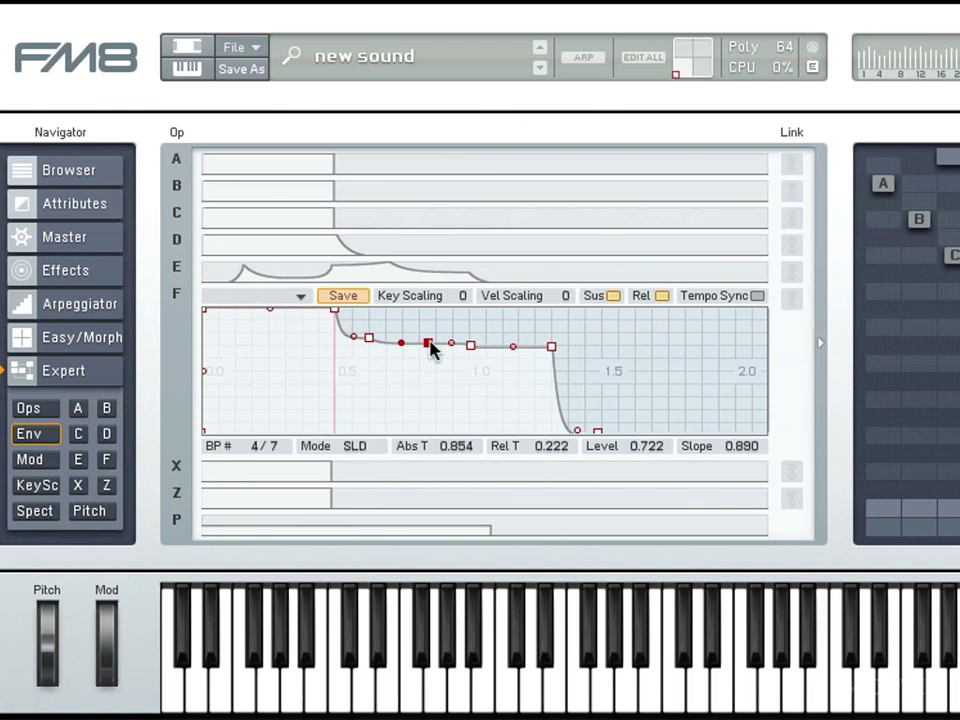
pyautogui.moveTo(369, 337); pyautogui.dragTo(377, 414)
pyautogui.click(439, 341)
pyautogui.moveTo(480, 345); pyautogui.dragTo(529, 343)
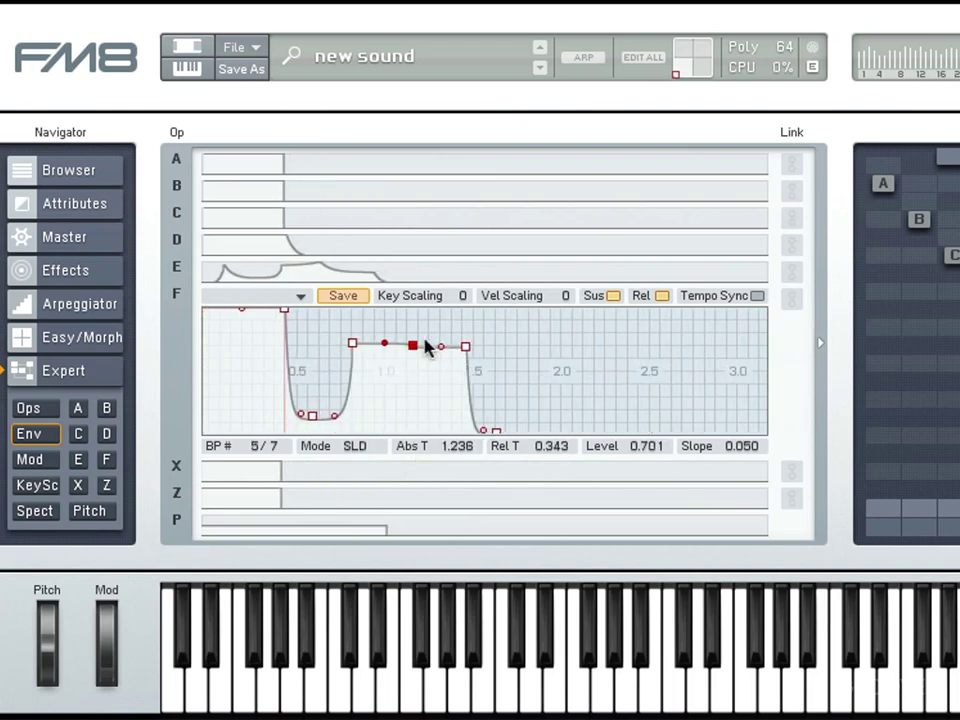
pyautogui.moveTo(425, 343); pyautogui.dragTo(405, 422)
pyautogui.moveTo(381, 343); pyautogui.dragTo(435, 403)
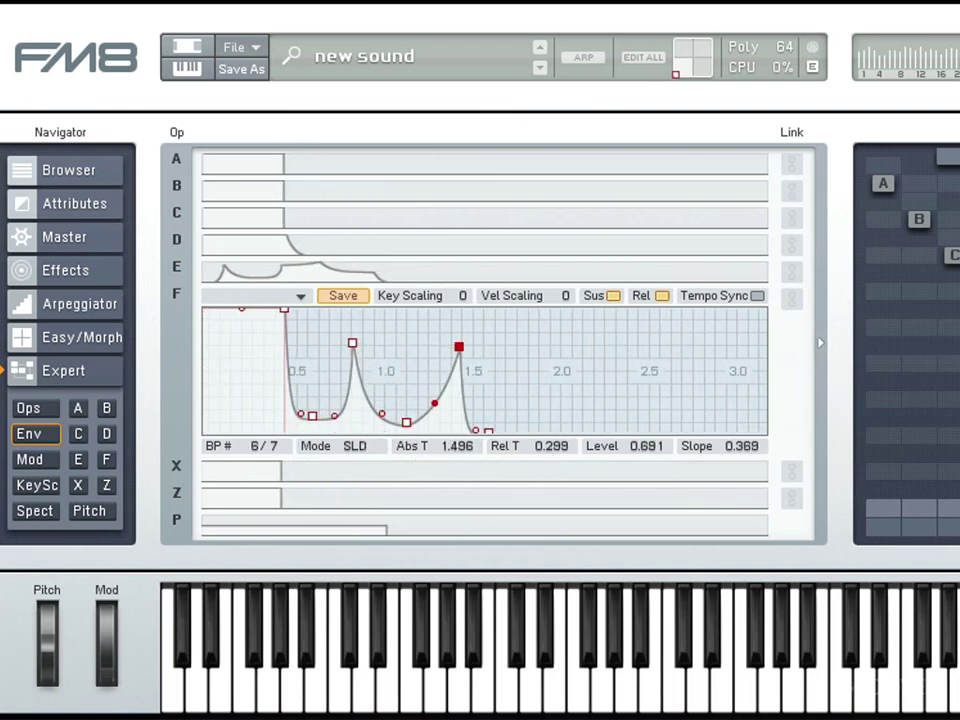
# - On operator E's page, pull the envelope's final breakpoint earlier, giving slope 0.120
pyautogui.click(77, 459)
pyautogui.scroll(3, 673, 450)
pyautogui.click(631, 513)
pyautogui.moveTo(631, 513); pyautogui.dragTo(589, 422)
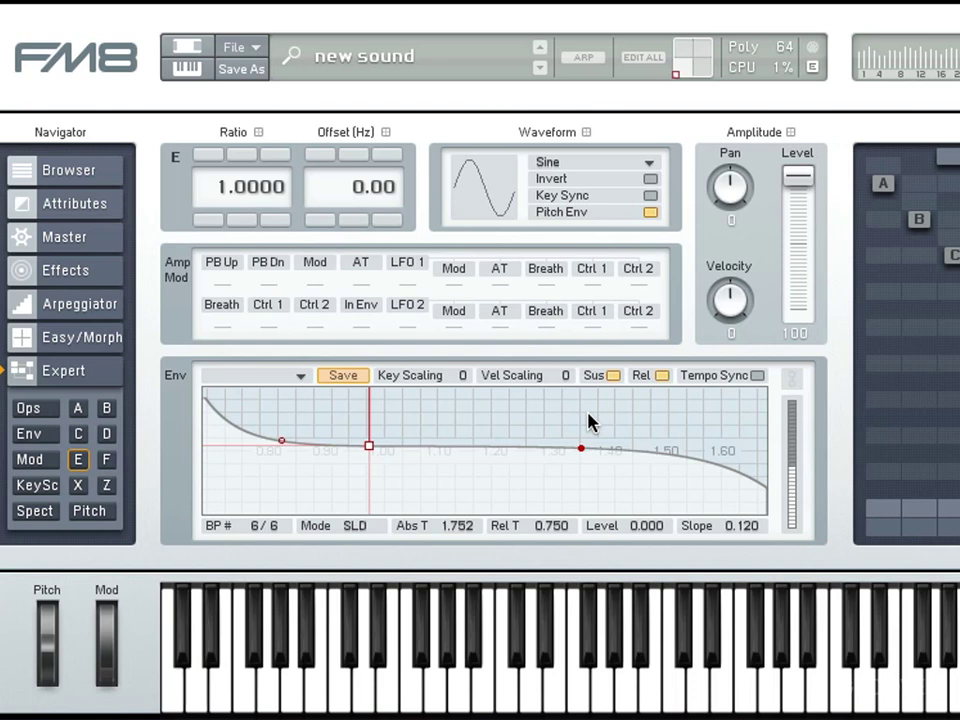
# - Move operator E's last breakpoint to 1.583 s at level 0 and bow the release down to slope 0.790
pyautogui.moveTo(590, 422); pyautogui.dragTo(585, 604)
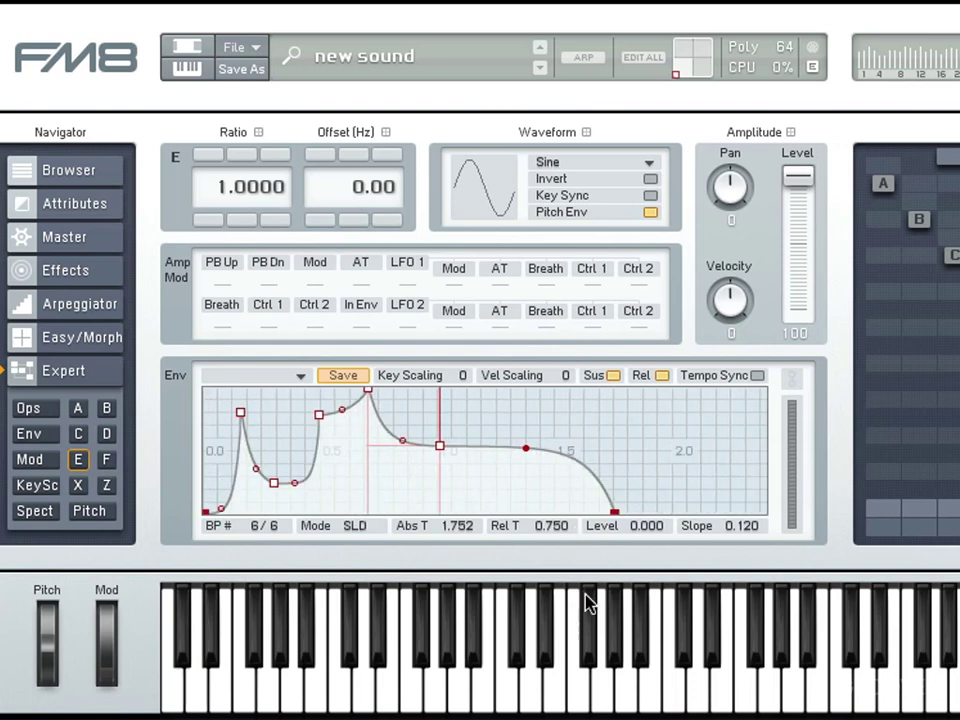
pyautogui.moveTo(617, 515); pyautogui.dragTo(673, 395)
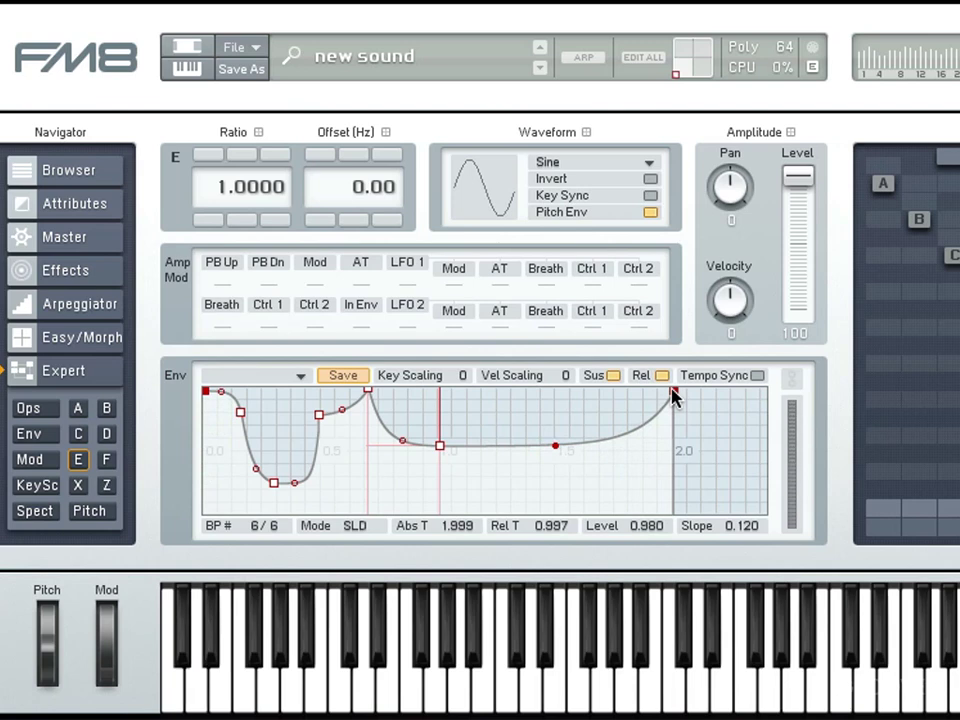
pyautogui.moveTo(673, 395); pyautogui.dragTo(576, 522)
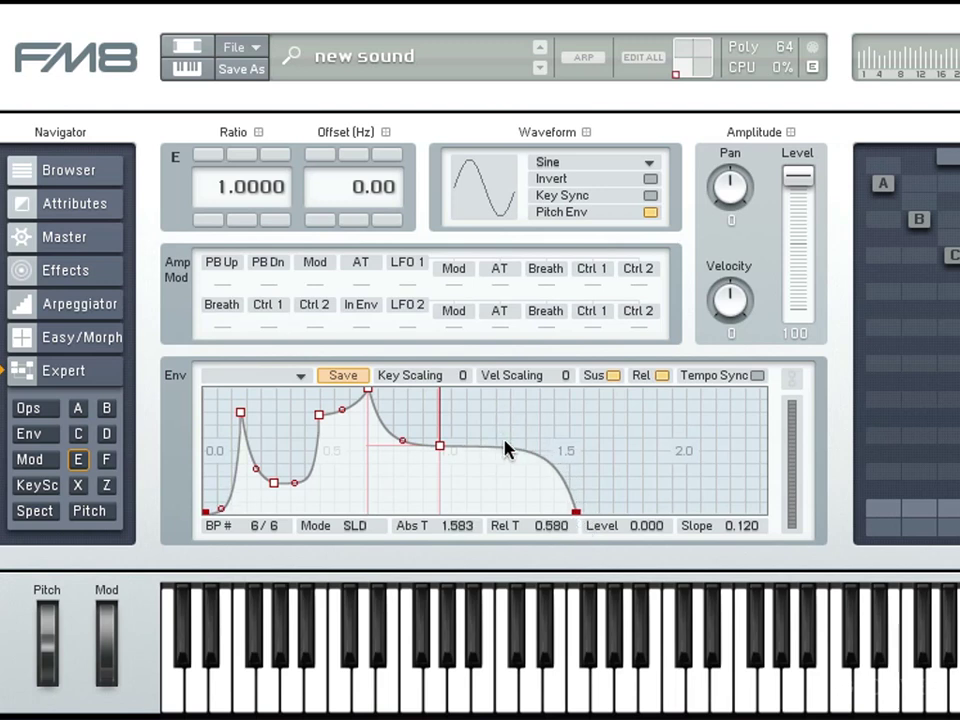
pyautogui.moveTo(505, 458); pyautogui.dragTo(499, 540)
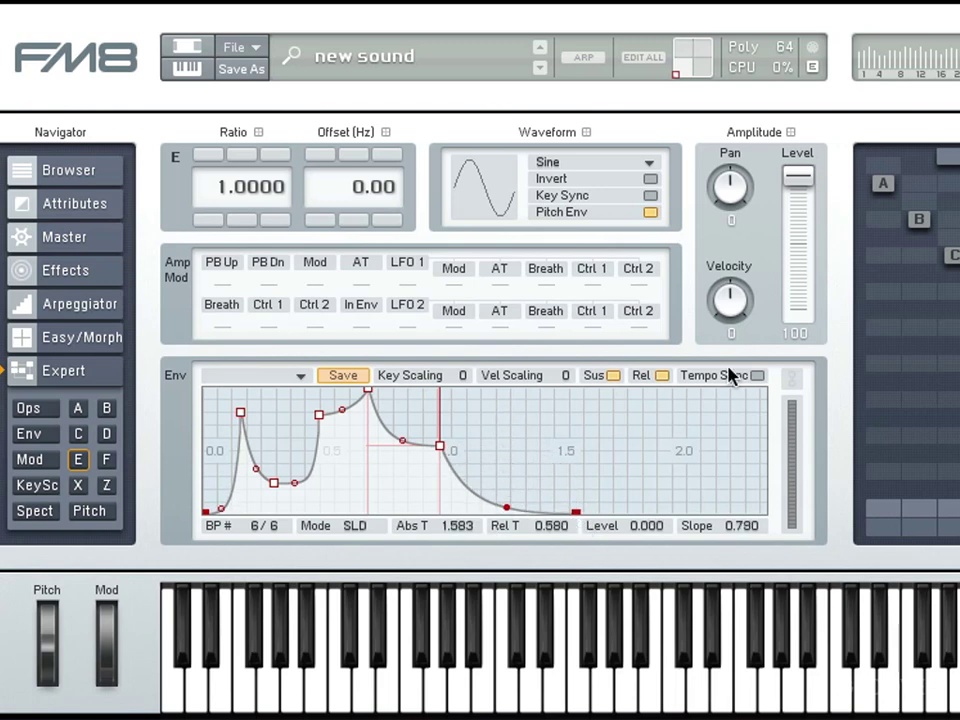
# - Load the Gate preset into operator E's envelope and leave Tempo Sync on
pyautogui.click(299, 384)
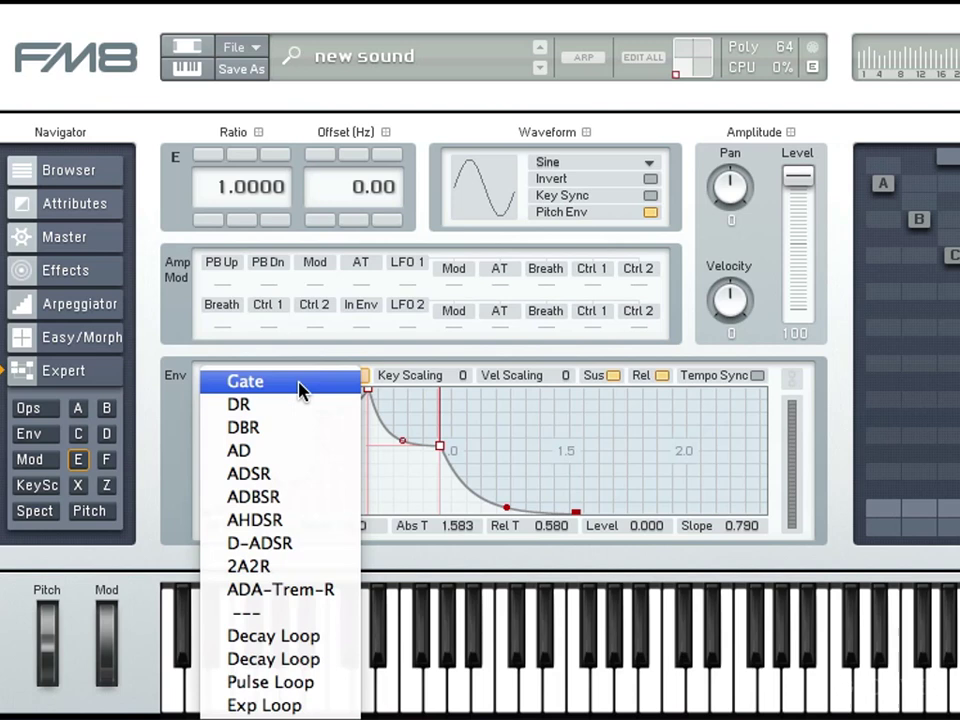
pyautogui.click(302, 388)
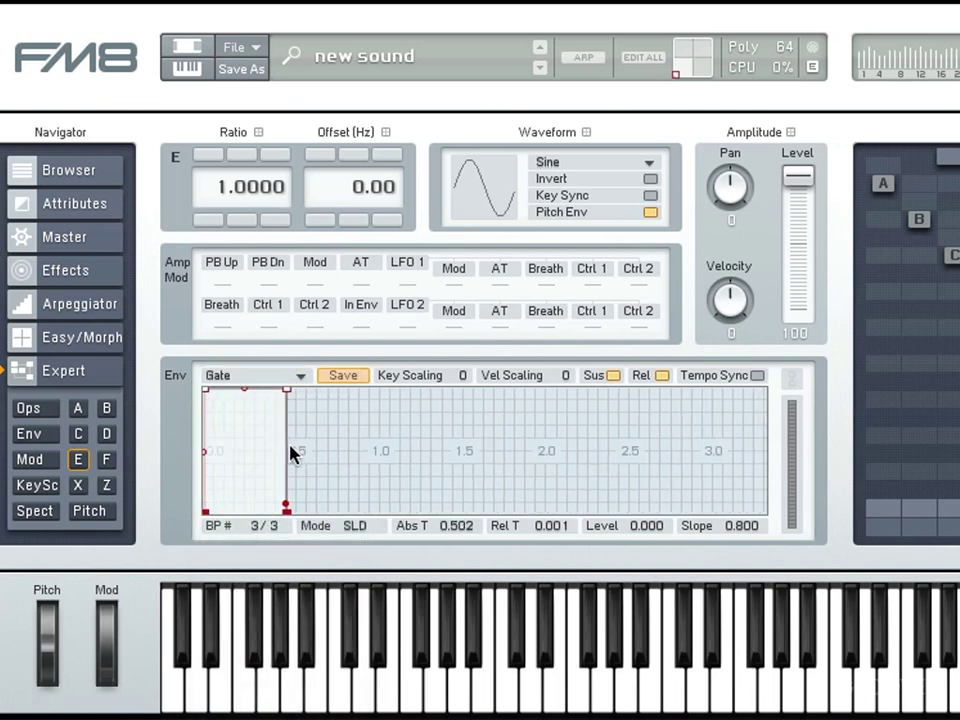
pyautogui.click(756, 376)
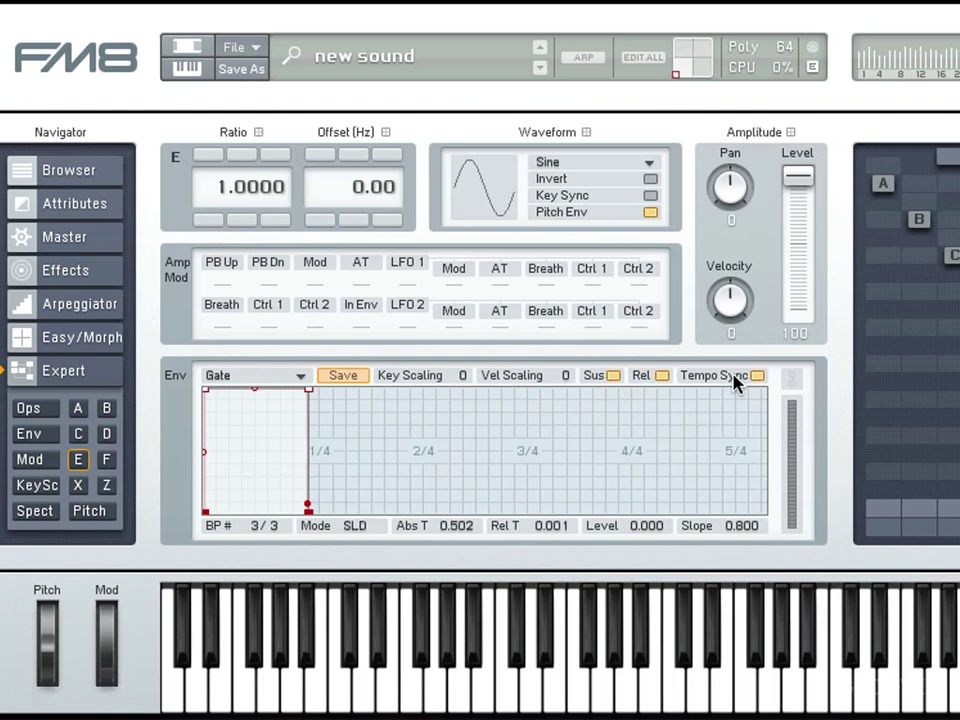
pyautogui.click(737, 378)
pyautogui.click(737, 378)
pyautogui.click(737, 378)
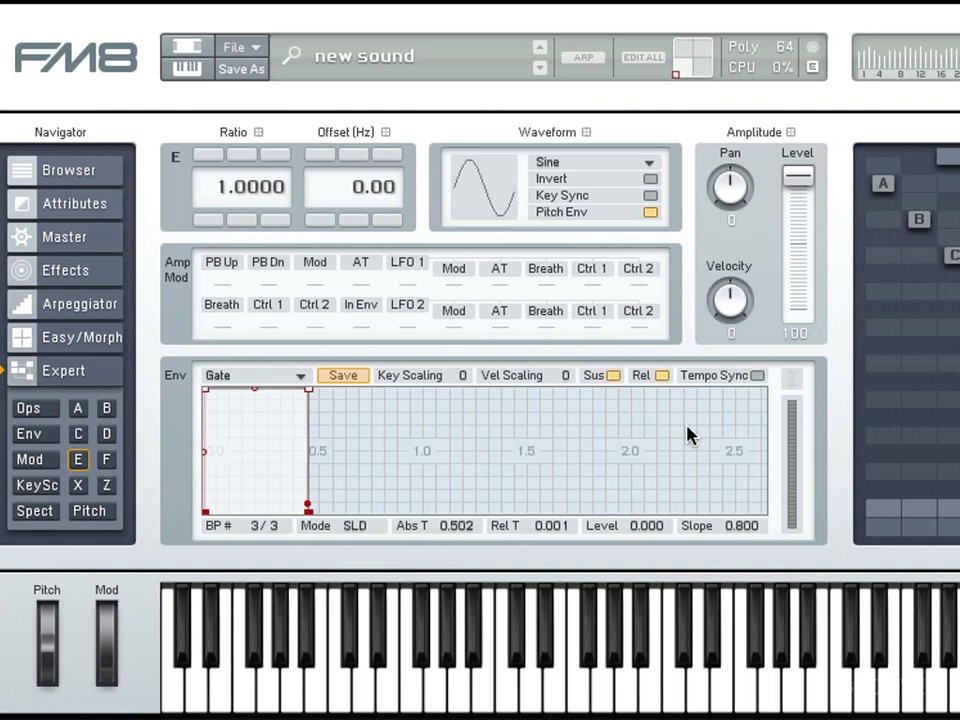
pyautogui.click(756, 376)
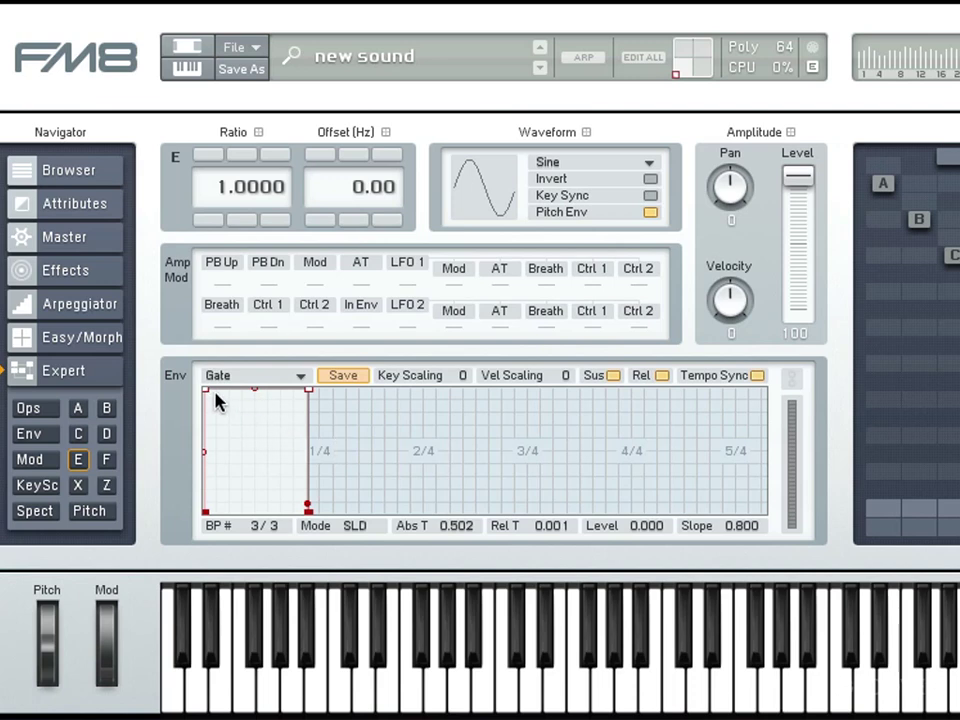
# - Reshape the Gate envelope into two curved peaks with a 0.082 dip, ending silent at 1.500
pyautogui.moveTo(207, 394); pyautogui.dragTo(320, 390)
pyautogui.doubleClick(372, 445)
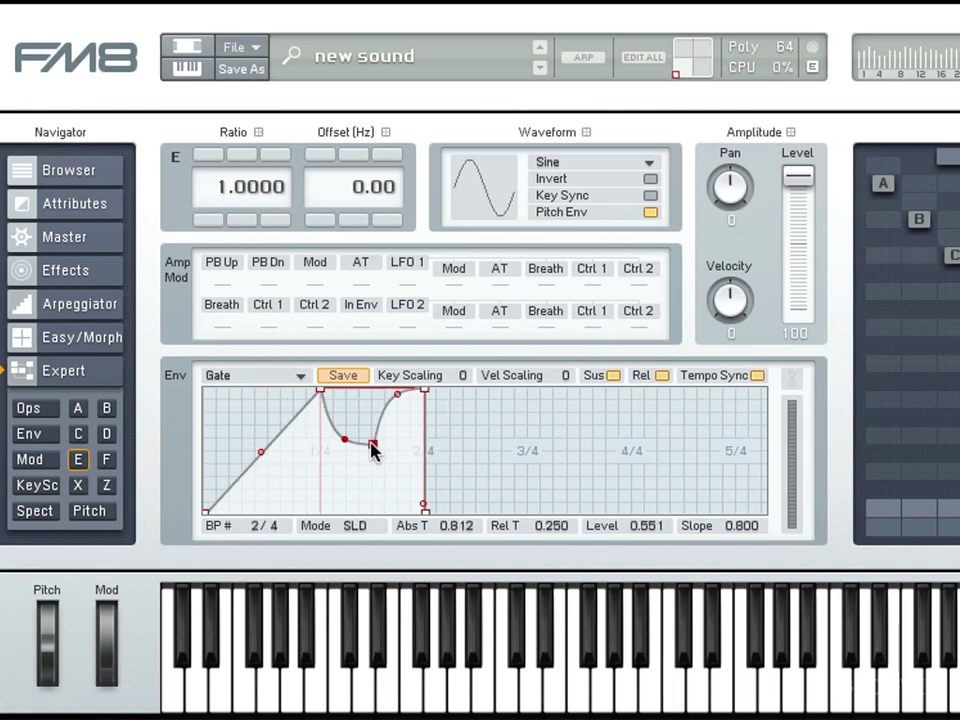
pyautogui.moveTo(394, 400); pyautogui.dragTo(408, 461)
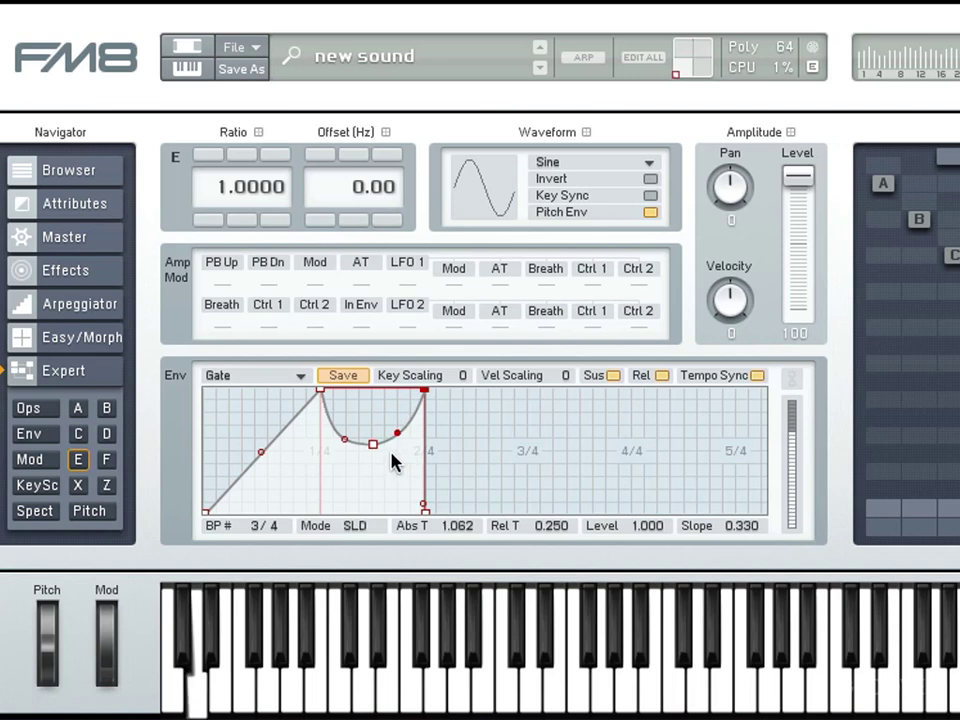
pyautogui.moveTo(373, 446)
pyautogui.mouseDown()
pyautogui.moveTo(372, 503)
pyautogui.moveTo(396, 465)
pyautogui.moveTo(388, 446)
pyautogui.mouseUp()
pyautogui.moveTo(344, 496); pyautogui.dragTo(403, 483)
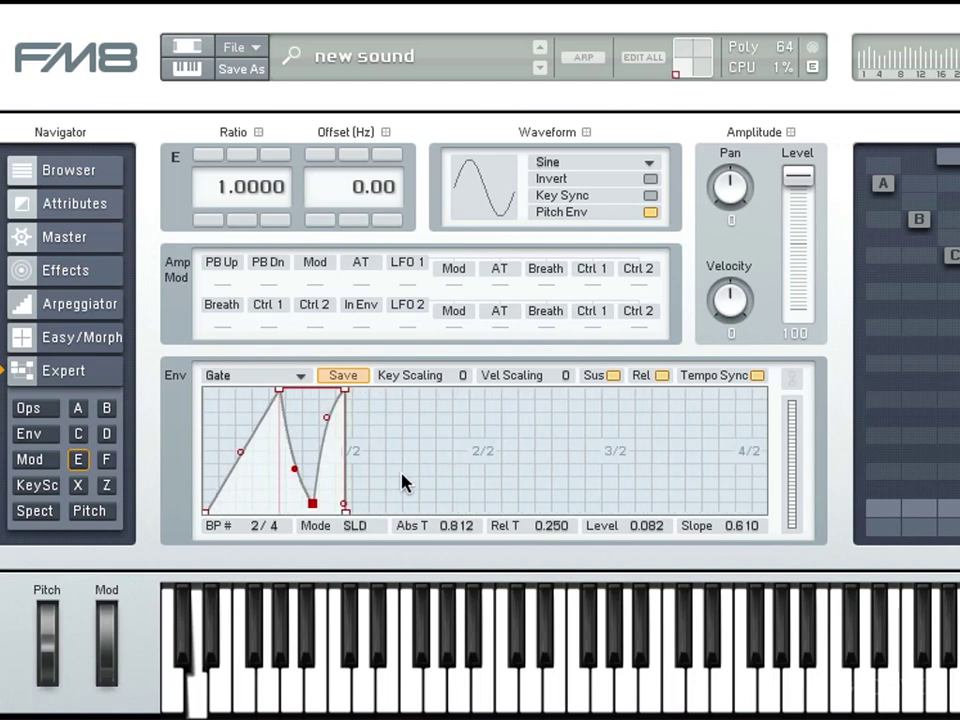
pyautogui.moveTo(241, 454); pyautogui.dragTo(242, 491)
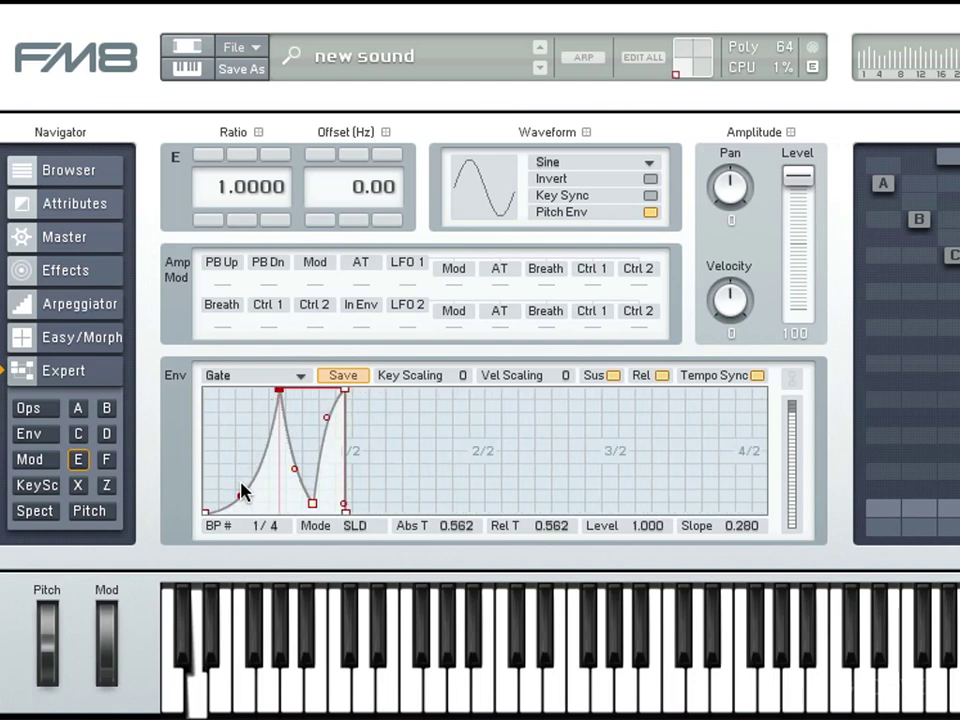
pyautogui.moveTo(347, 512); pyautogui.dragTo(397, 535)
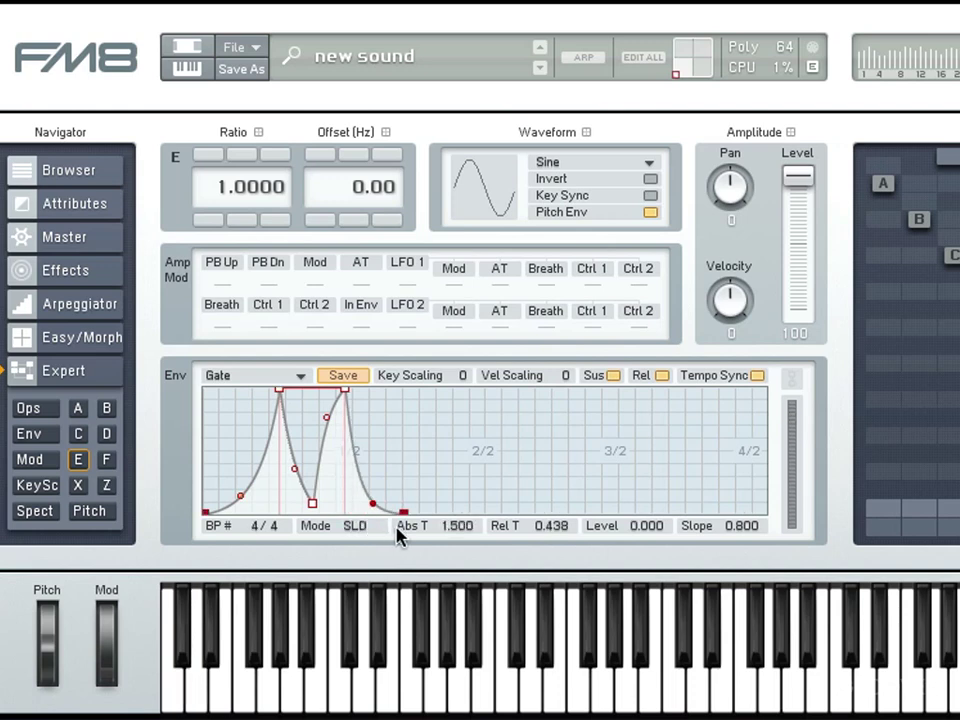
# - Turn Tempo Sync off, raise Key Scaling step by step to 100, then return it to 0
pyautogui.click(705, 377)
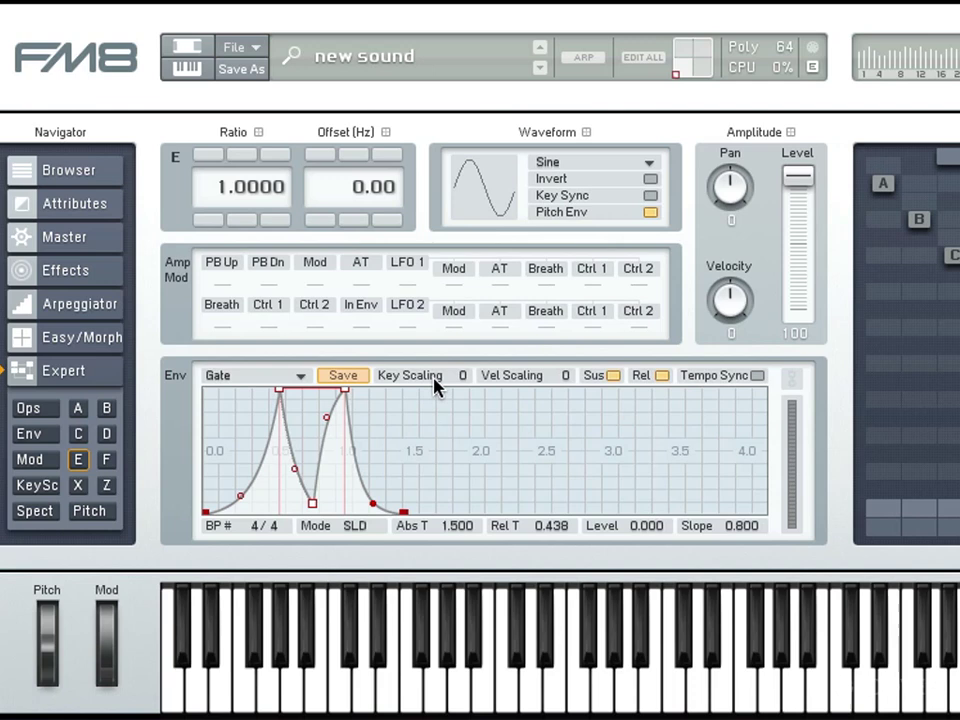
pyautogui.moveTo(452, 381); pyautogui.dragTo(452, 306)
pyautogui.moveTo(454, 381); pyautogui.dragTo(450, 311)
pyautogui.moveTo(458, 378); pyautogui.dragTo(467, 182)
pyautogui.moveTo(458, 462); pyautogui.dragTo(456, 675)
pyautogui.moveTo(563, 378); pyautogui.dragTo(580, 50)
pyautogui.moveTo(557, 375); pyautogui.dragTo(558, 398)
pyautogui.moveTo(556, 491); pyautogui.dragTo(548, 715)
pyautogui.moveTo(597, 287); pyautogui.dragTo(545, 500)
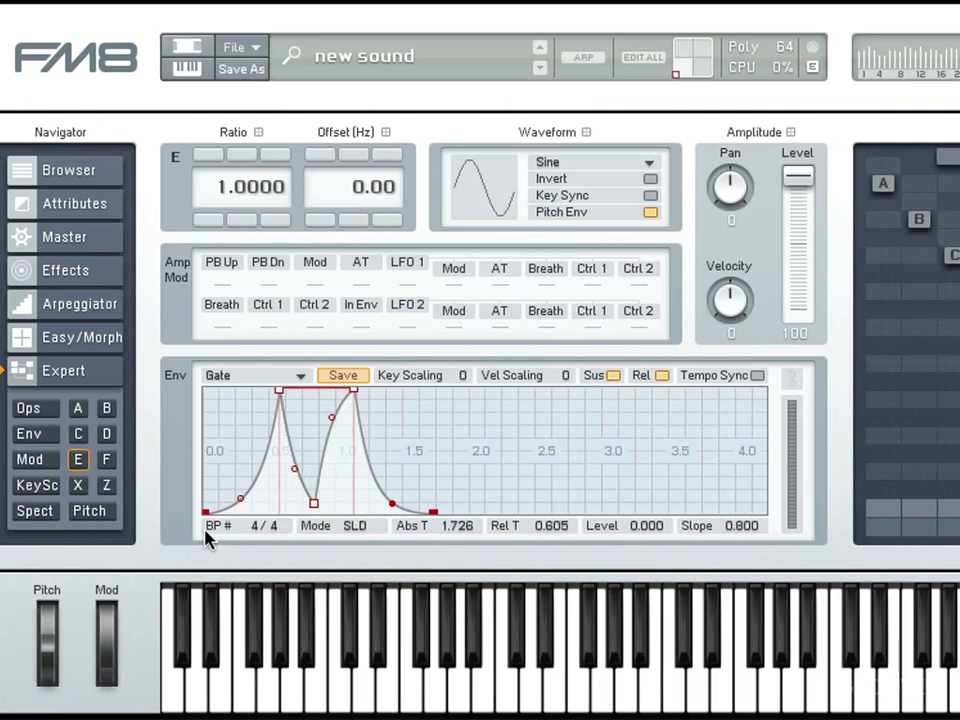
# - Select breakpoint 2, move it slightly later and set its level to 0.000 with slope 0.650
pyautogui.moveTo(249, 521)
pyautogui.mouseDown()
pyautogui.moveTo(249, 557)
pyautogui.moveTo(257, 497)
pyautogui.moveTo(253, 546)
pyautogui.moveTo(253, 527)
pyautogui.moveTo(255, 544)
pyautogui.moveTo(255, 536)
pyautogui.mouseUp()
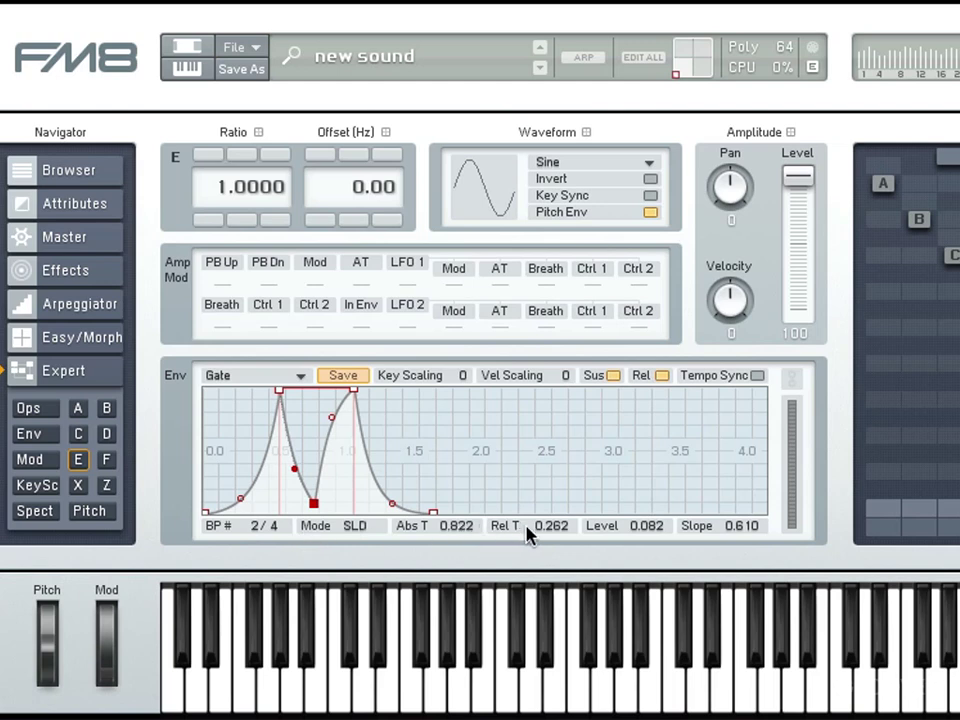
pyautogui.moveTo(550, 528)
pyautogui.mouseDown()
pyautogui.moveTo(555, 510)
pyautogui.moveTo(544, 542)
pyautogui.moveTo(549, 520)
pyautogui.mouseUp()
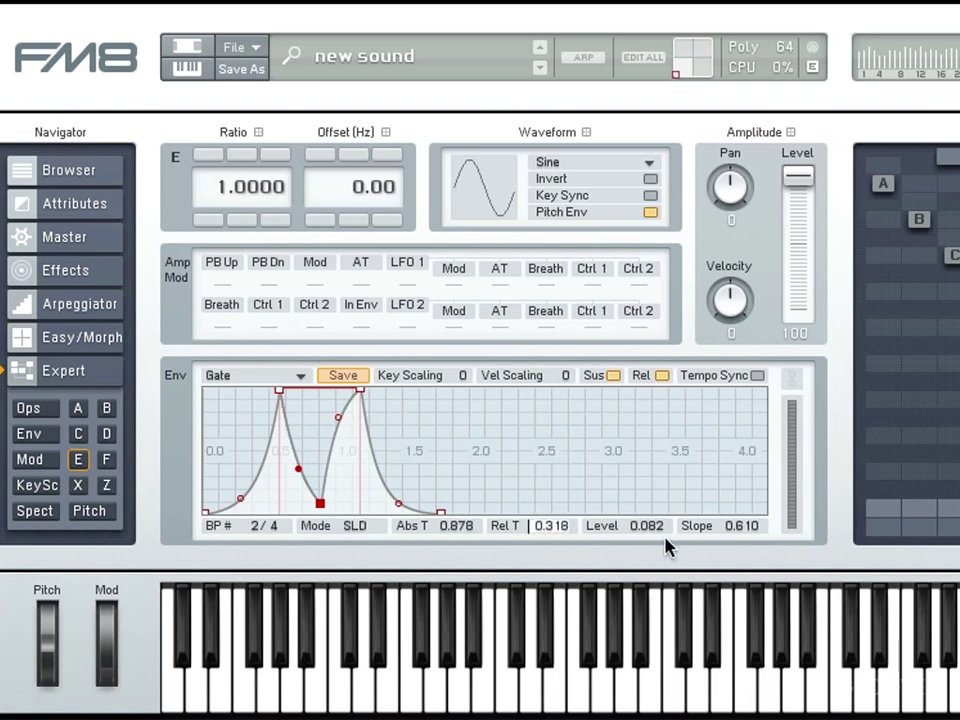
pyautogui.moveTo(648, 530); pyautogui.dragTo(677, 559)
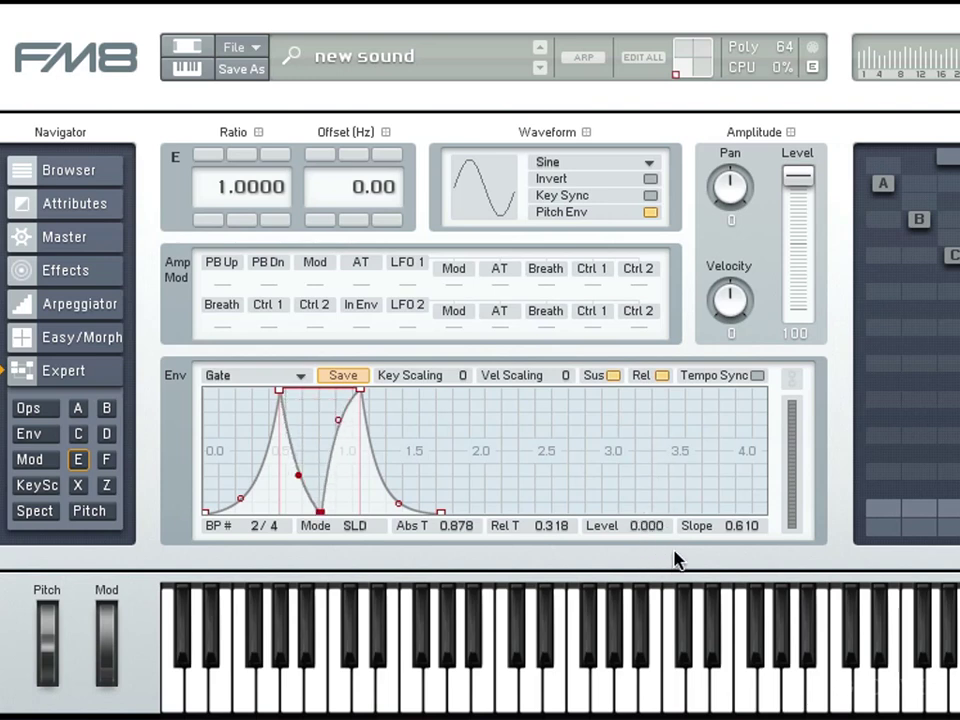
pyautogui.moveTo(750, 529)
pyautogui.mouseDown()
pyautogui.moveTo(746, 544)
pyautogui.moveTo(744, 525)
pyautogui.mouseUp()
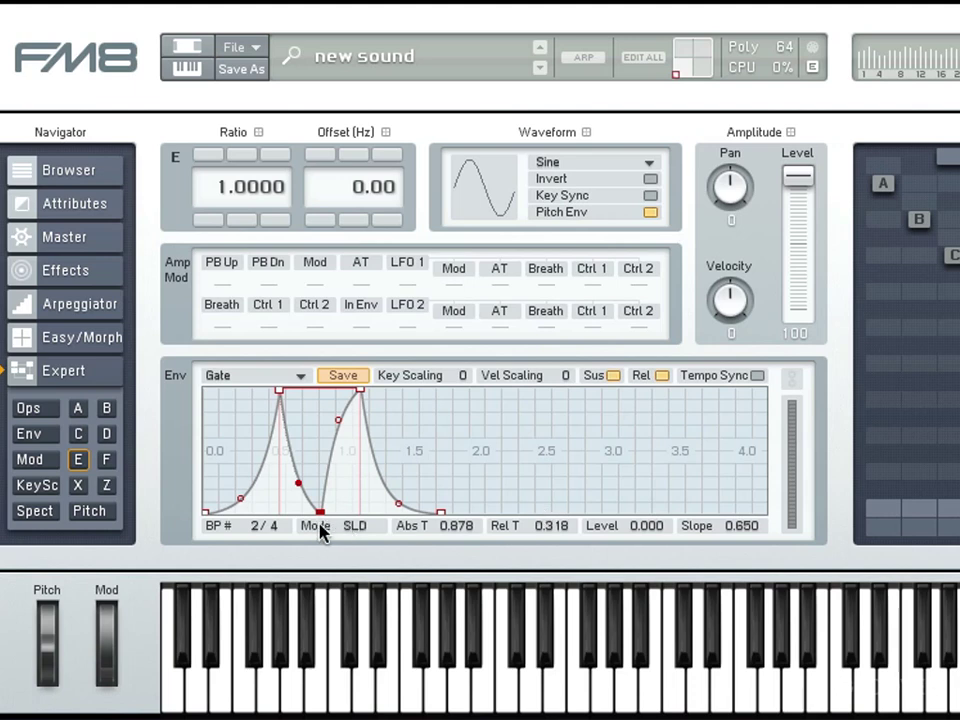
# - Set the dip breakpoint to SLD mode, re-enable Tempo Sync, and place it at 0.875 s, level 0
pyautogui.click(349, 529)
pyautogui.click(701, 376)
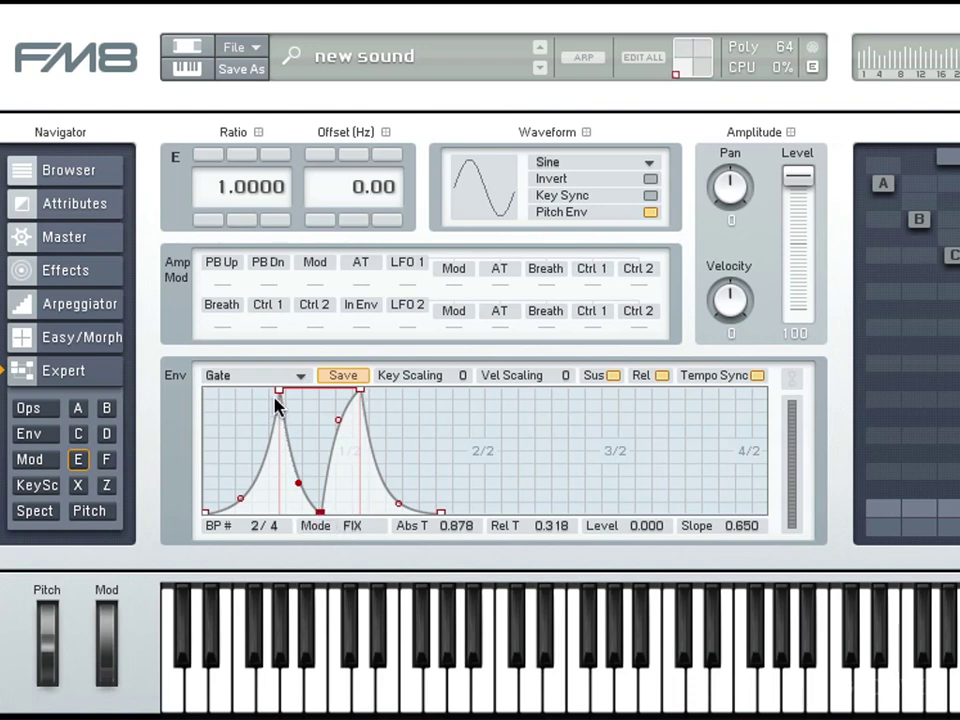
pyautogui.moveTo(317, 512)
pyautogui.mouseDown()
pyautogui.moveTo(161, 396)
pyautogui.moveTo(368, 492)
pyautogui.moveTo(270, 494)
pyautogui.moveTo(434, 506)
pyautogui.moveTo(320, 508)
pyautogui.moveTo(349, 525)
pyautogui.moveTo(414, 506)
pyautogui.moveTo(298, 506)
pyautogui.moveTo(516, 482)
pyautogui.moveTo(553, 505)
pyautogui.moveTo(306, 510)
pyautogui.moveTo(325, 508)
pyautogui.moveTo(321, 527)
pyautogui.mouseUp()
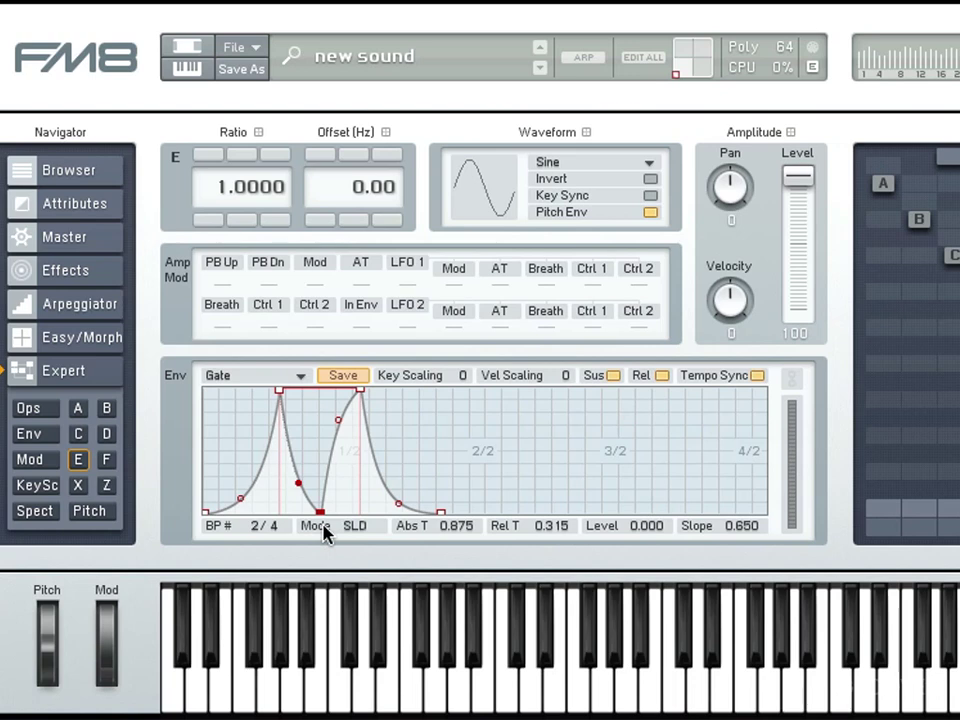
# - Reset operator E's envelope to Gate, move the attack peak later and lengthen the release to 1 second
pyautogui.click(289, 381)
pyautogui.click(287, 388)
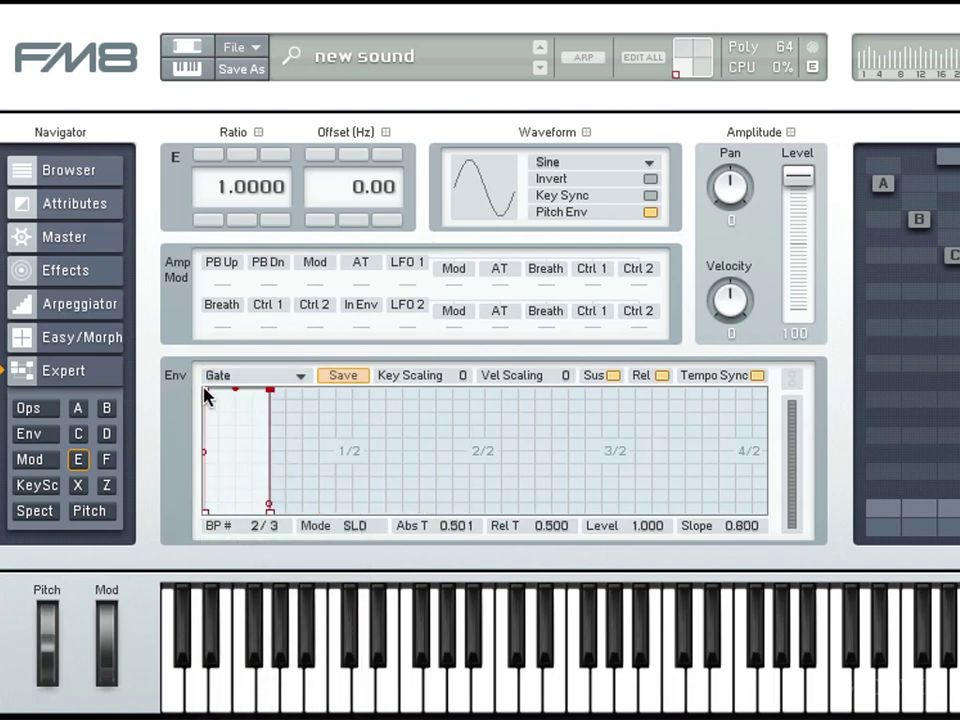
pyautogui.moveTo(205, 392); pyautogui.dragTo(452, 428)
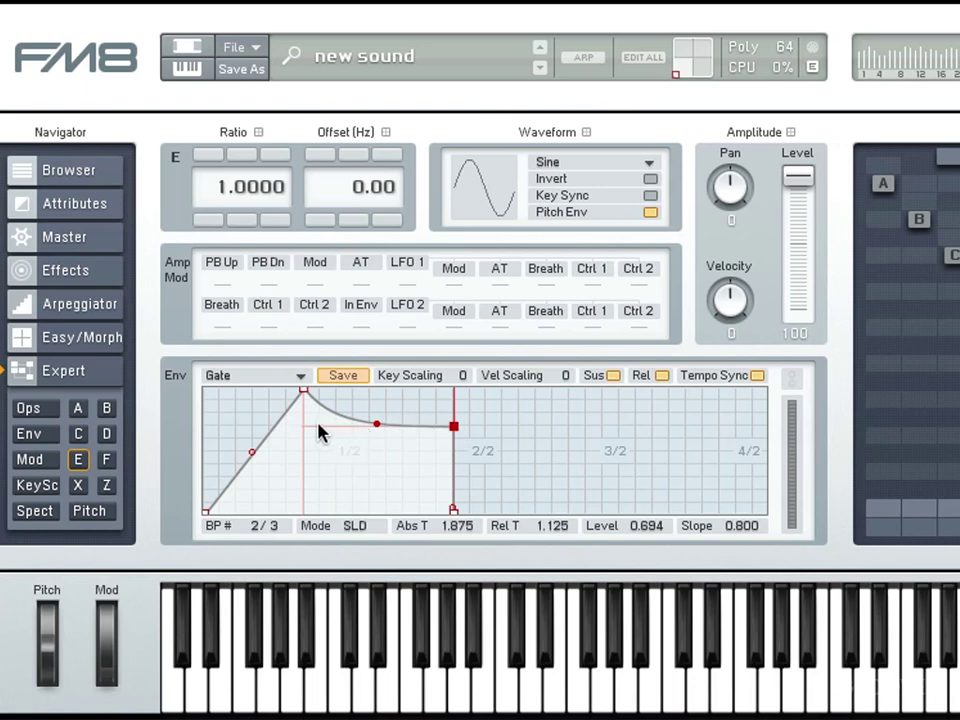
pyautogui.moveTo(454, 510); pyautogui.dragTo(592, 530)
# - Add nine breakpoints across the attack, sustain and release portions
pyautogui.doubleClick(270, 405)
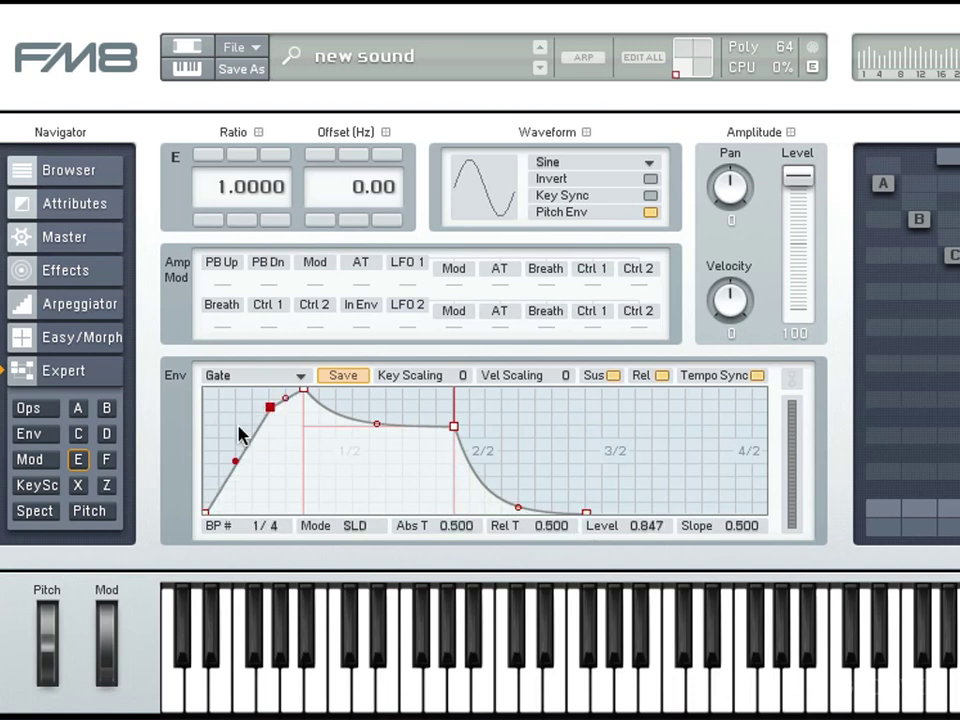
pyautogui.doubleClick(236, 434)
pyautogui.doubleClick(386, 399)
pyautogui.doubleClick(420, 401)
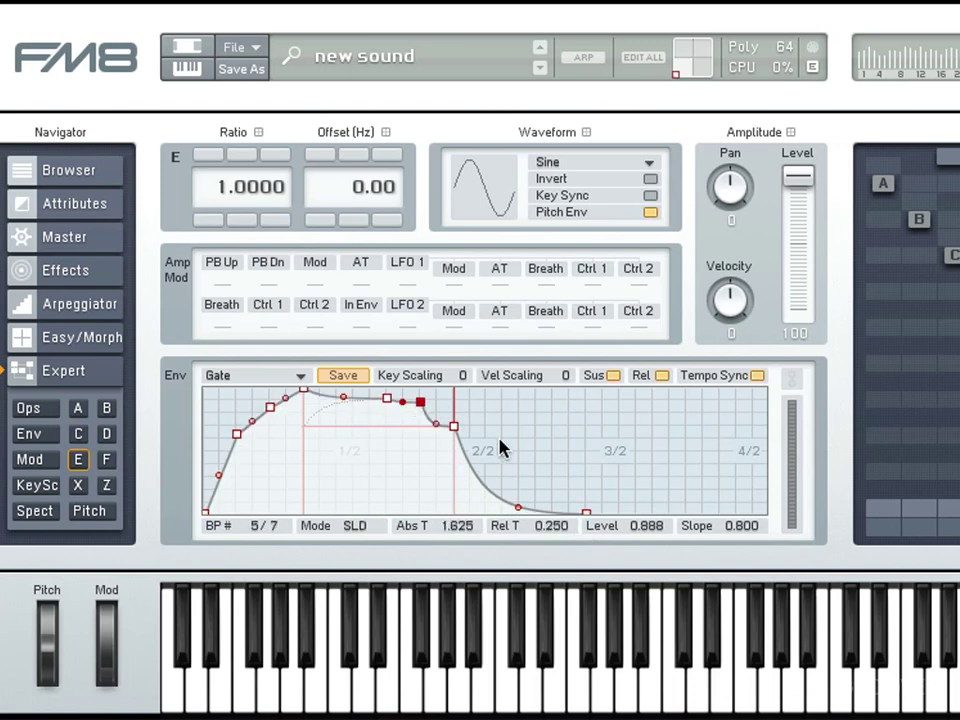
pyautogui.doubleClick(502, 440)
pyautogui.doubleClick(537, 454)
pyautogui.doubleClick(569, 464)
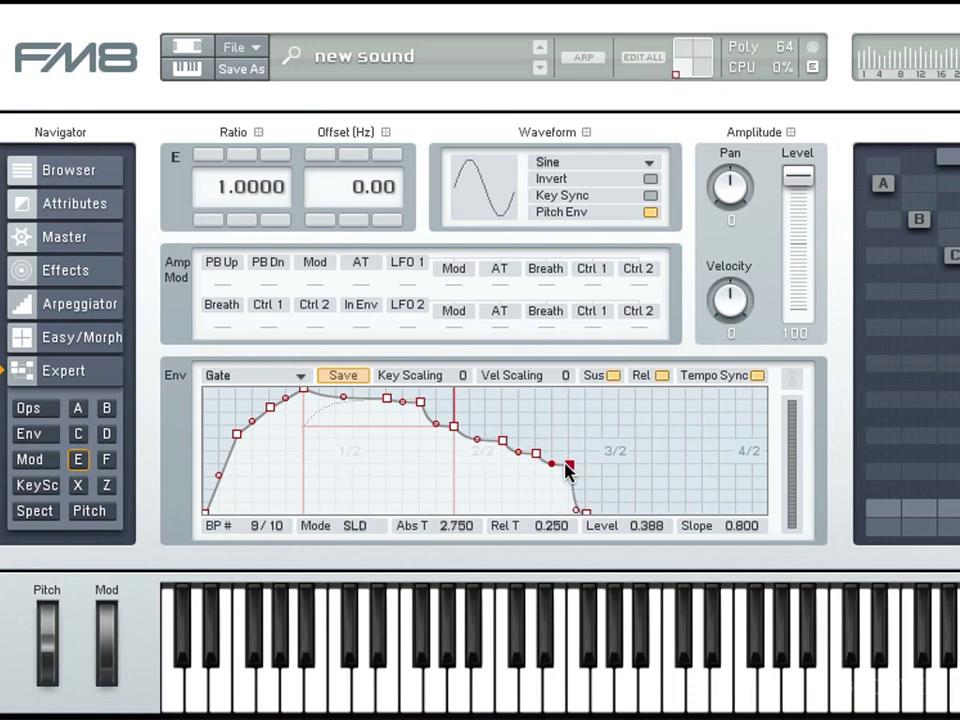
pyautogui.doubleClick(336, 399)
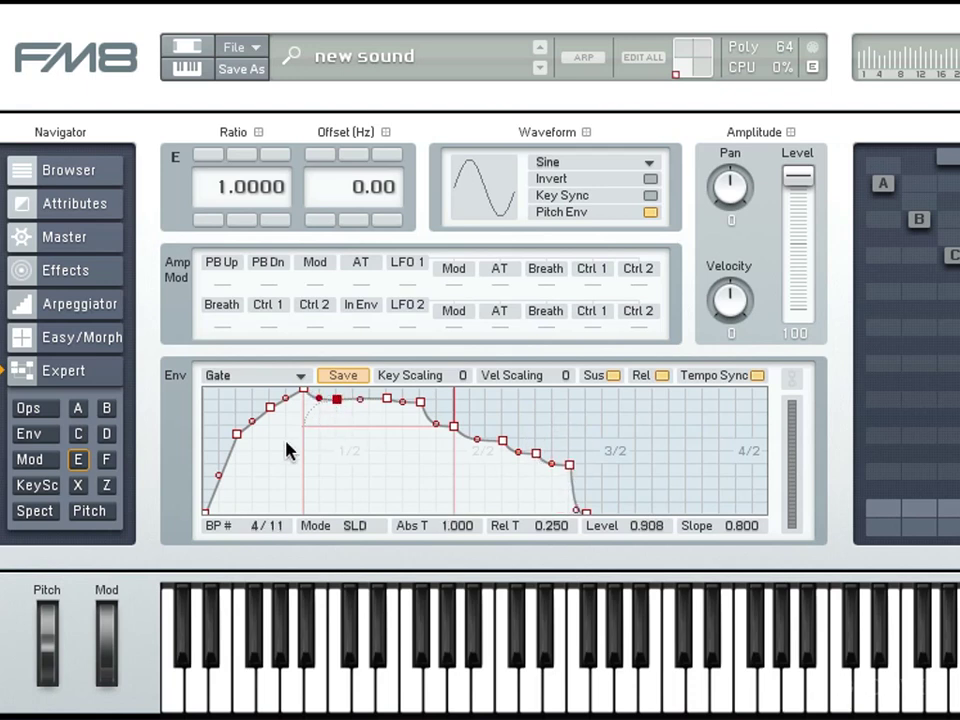
pyautogui.doubleClick(220, 469)
# - Pull the new breakpoints down into deep dips for a jagged, wavy shape
pyautogui.moveTo(337, 399); pyautogui.dragTo(337, 456)
pyautogui.moveTo(271, 410); pyautogui.dragTo(236, 505)
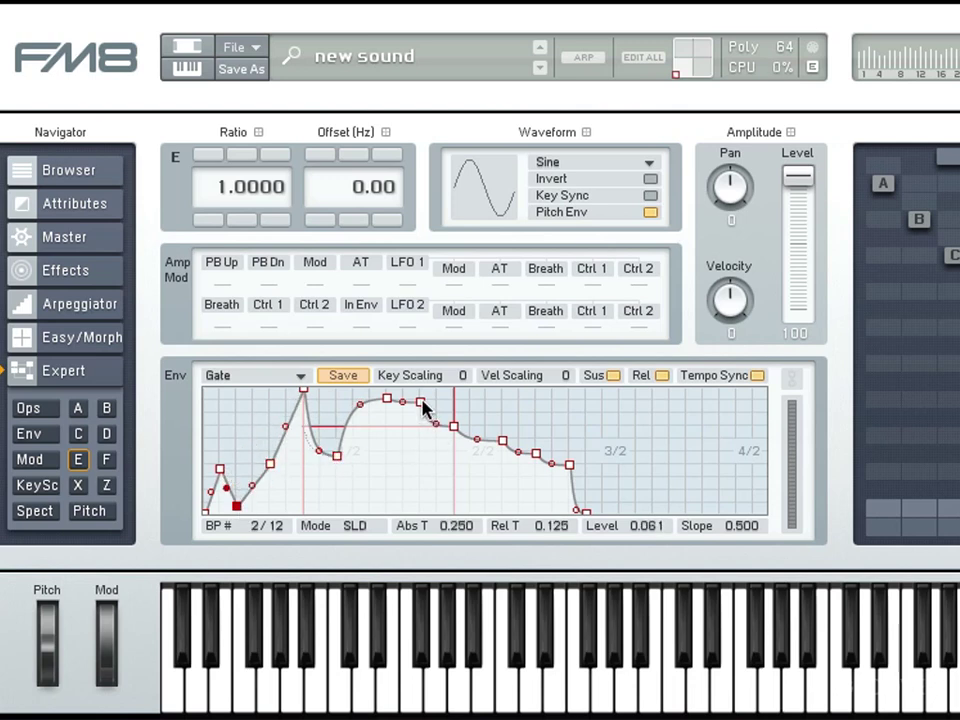
pyautogui.moveTo(421, 402); pyautogui.dragTo(420, 512)
pyautogui.moveTo(503, 441); pyautogui.dragTo(579, 445)
pyautogui.click(552, 464)
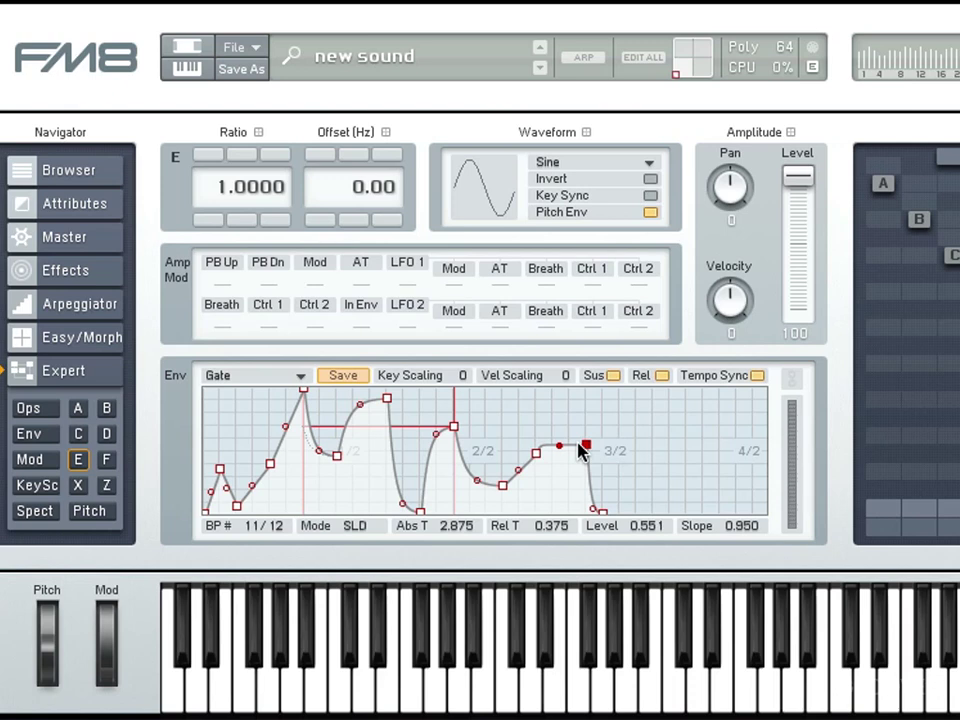
# - Try the DR, DBR and Pulse Loop envelope presets, then apply Exp Loop
pyautogui.click(300, 376)
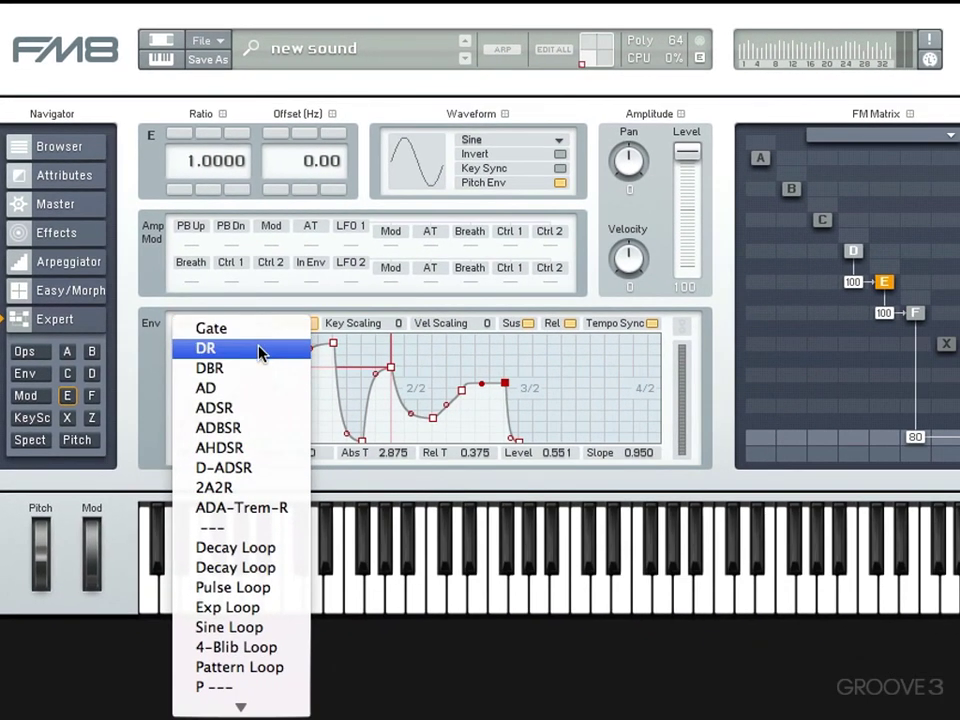
pyautogui.click(259, 350)
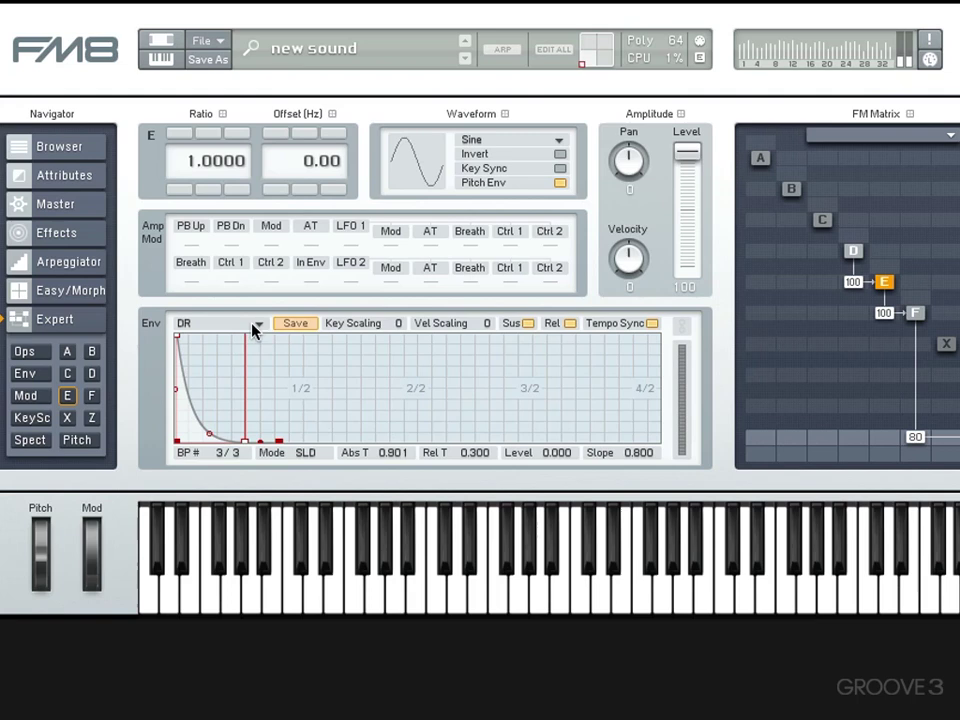
pyautogui.click(256, 328)
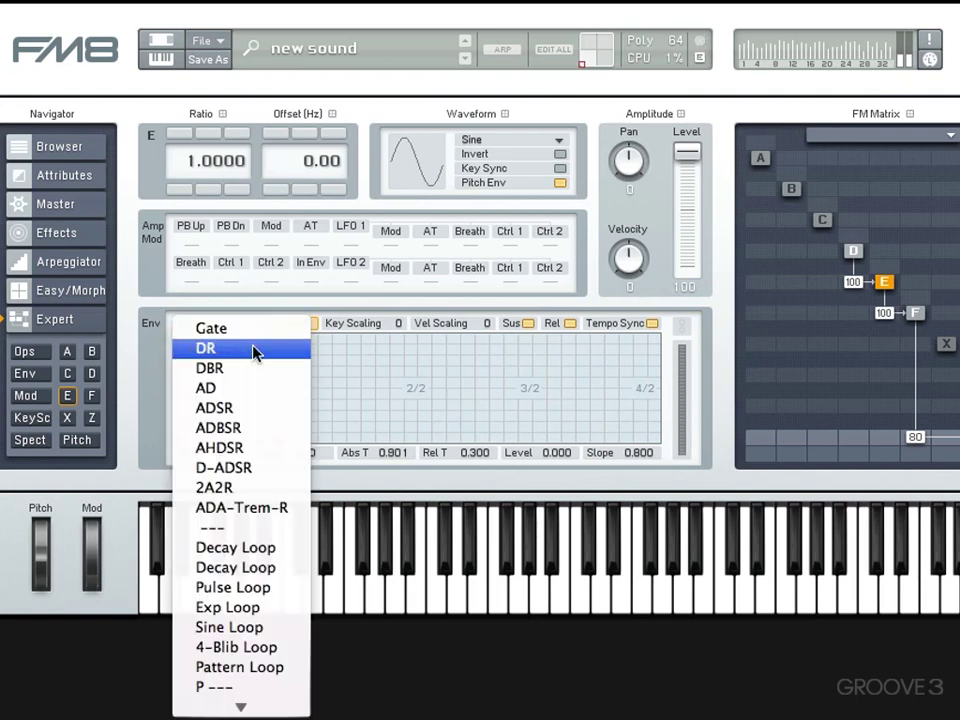
pyautogui.click(255, 371)
pyautogui.click(264, 328)
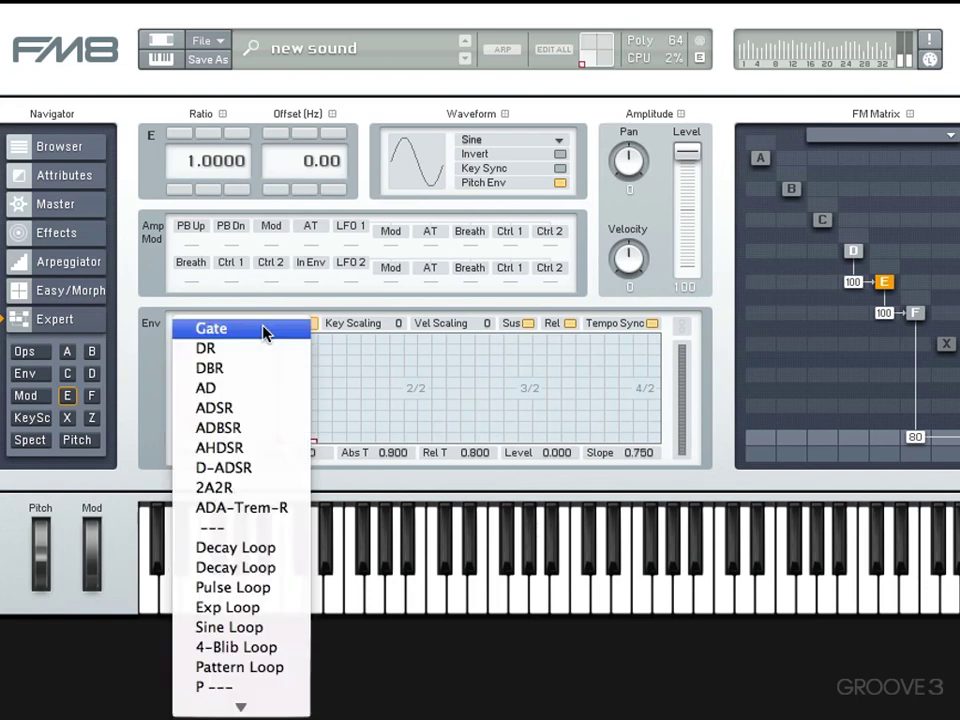
pyautogui.click(250, 587)
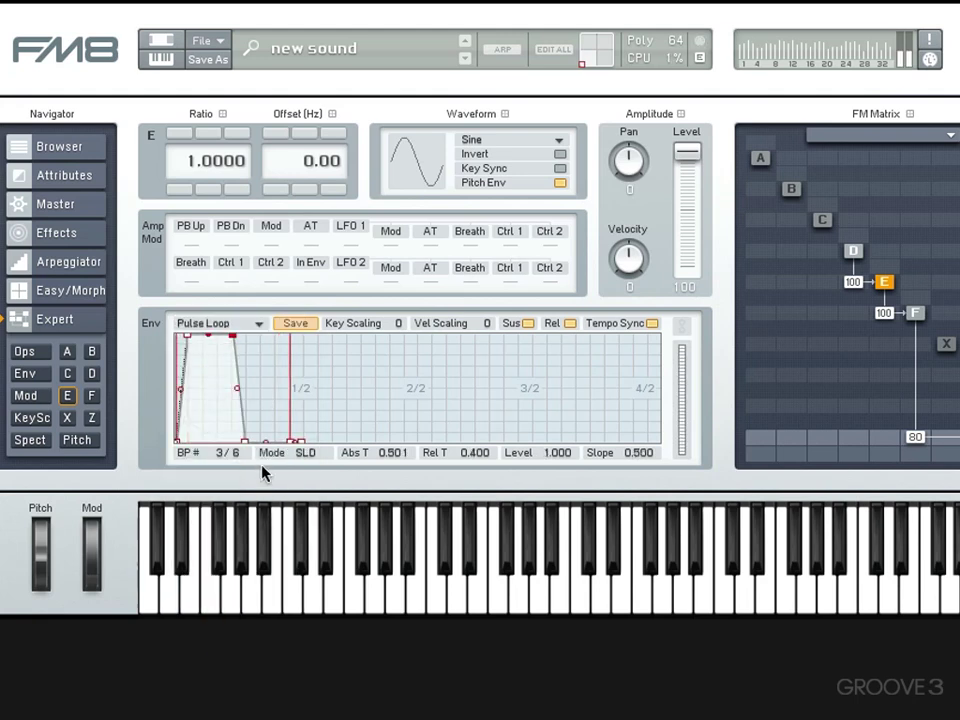
pyautogui.click(258, 328)
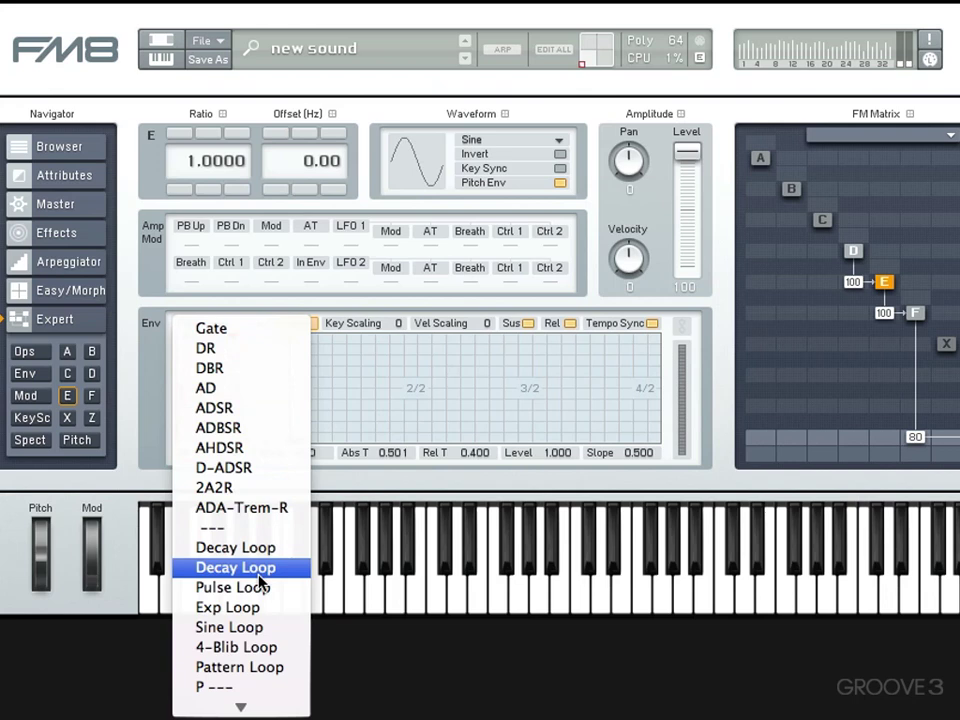
pyautogui.click(257, 605)
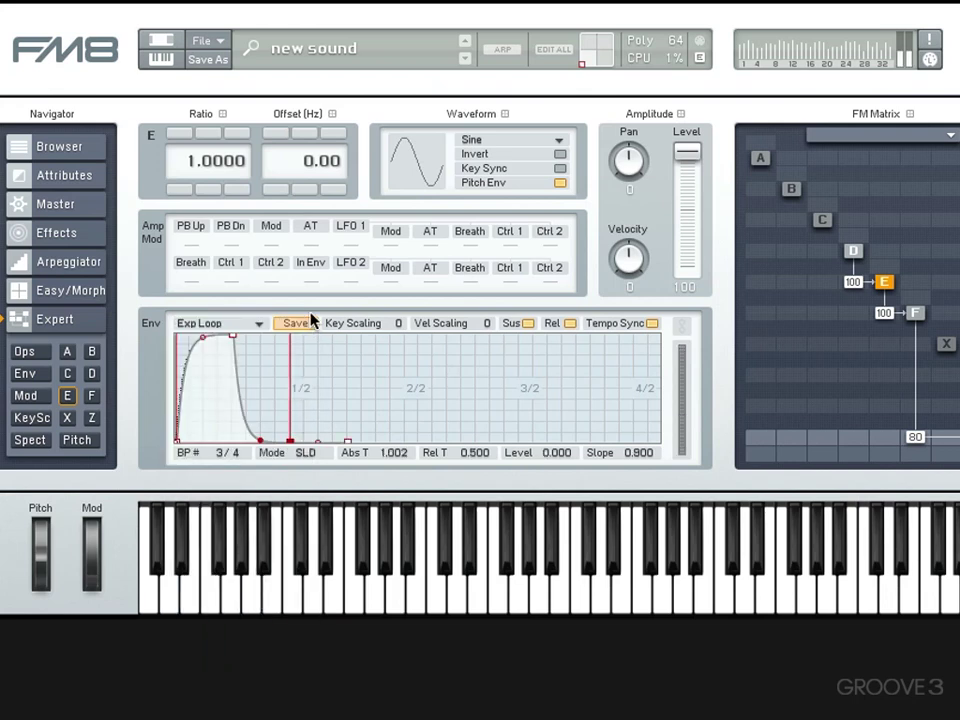
# - Reopen and close the preset list, keeping the Exp Loop preset unchanged
pyautogui.click(258, 325)
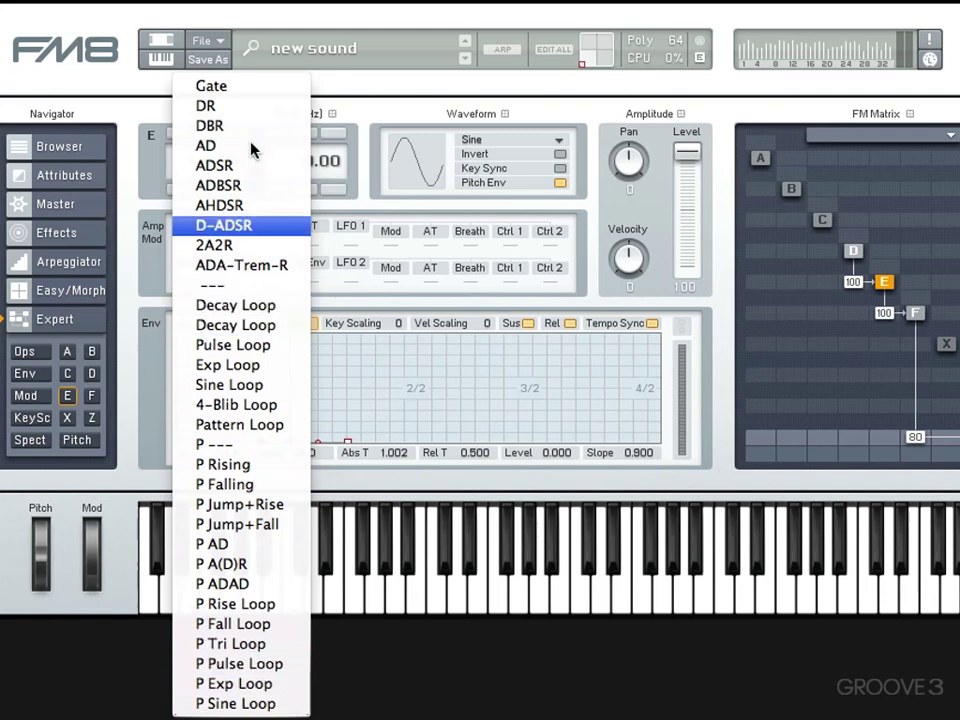
pyautogui.click(158, 336)
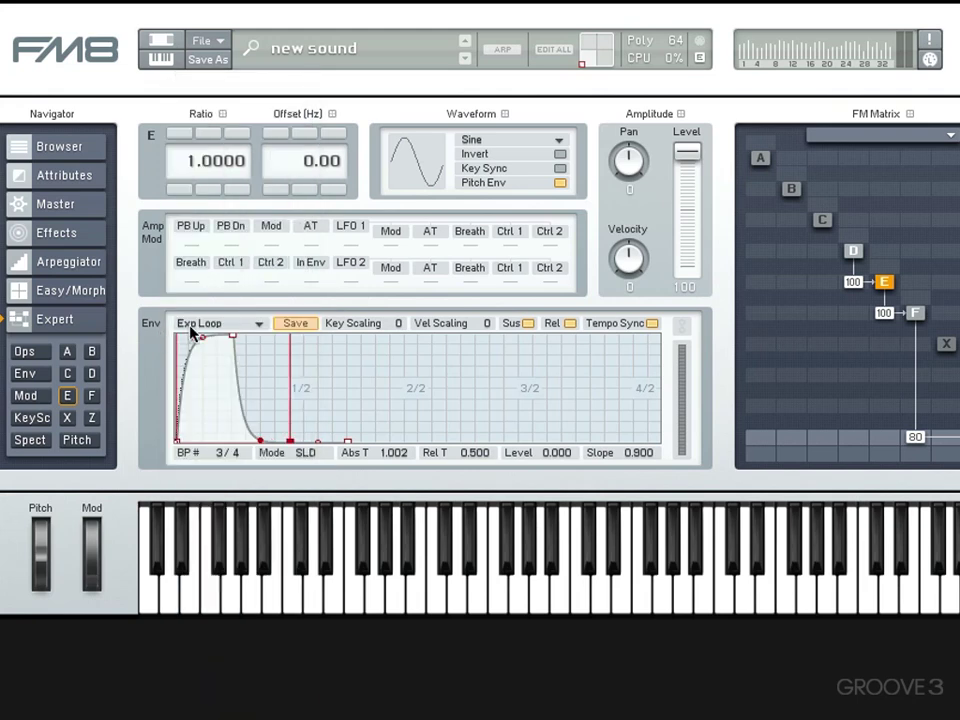
pyautogui.doubleClick(229, 330)
pyautogui.click(295, 326)
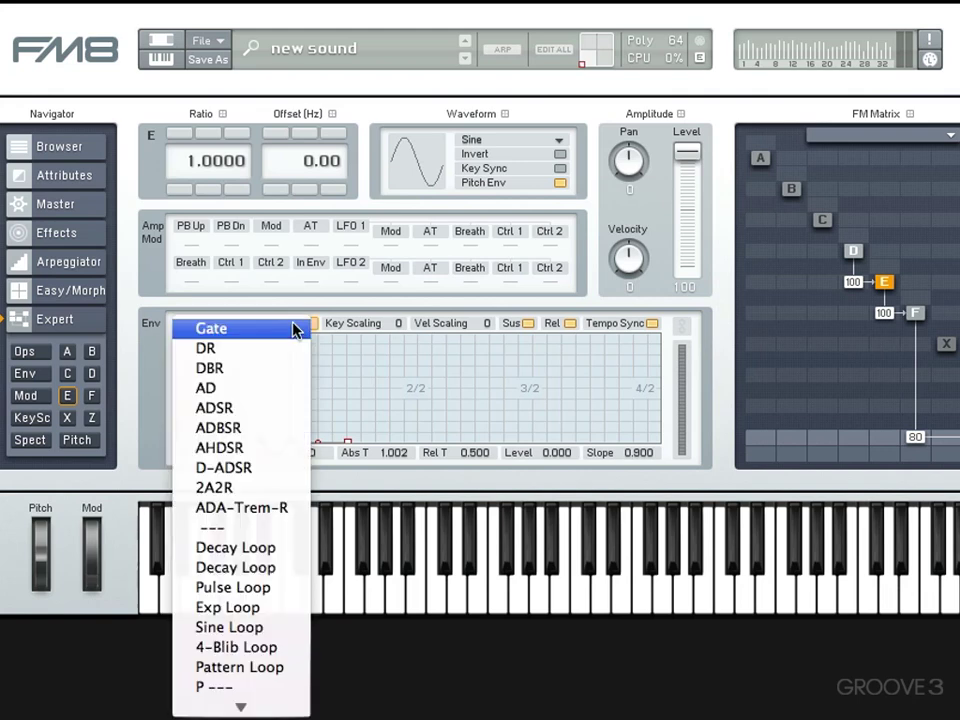
pyautogui.moveTo(189, 698)
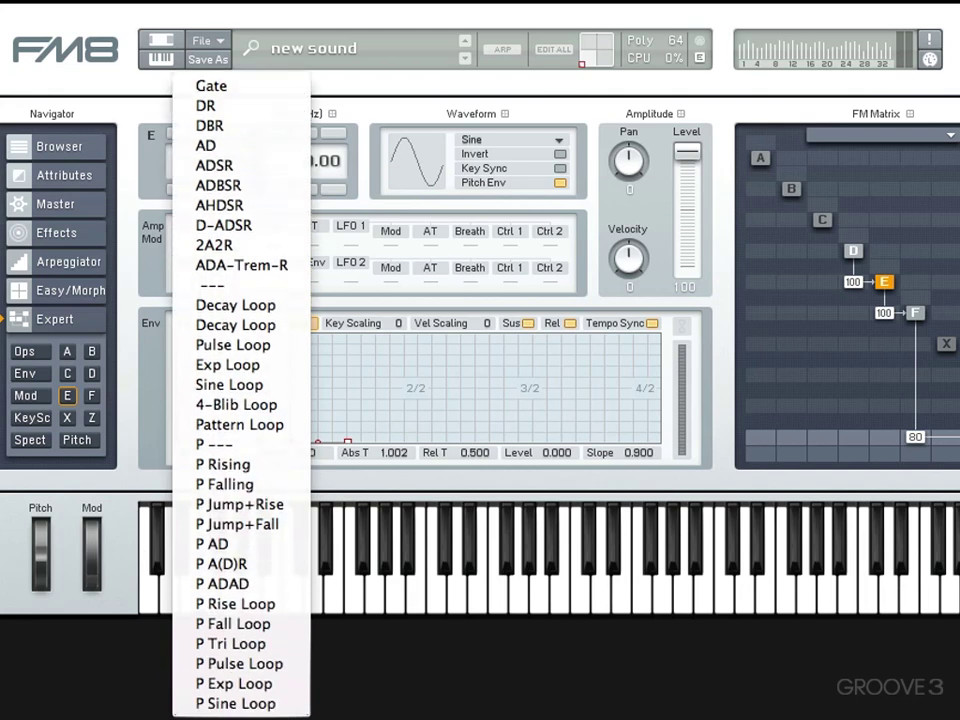
pyautogui.click(133, 348)
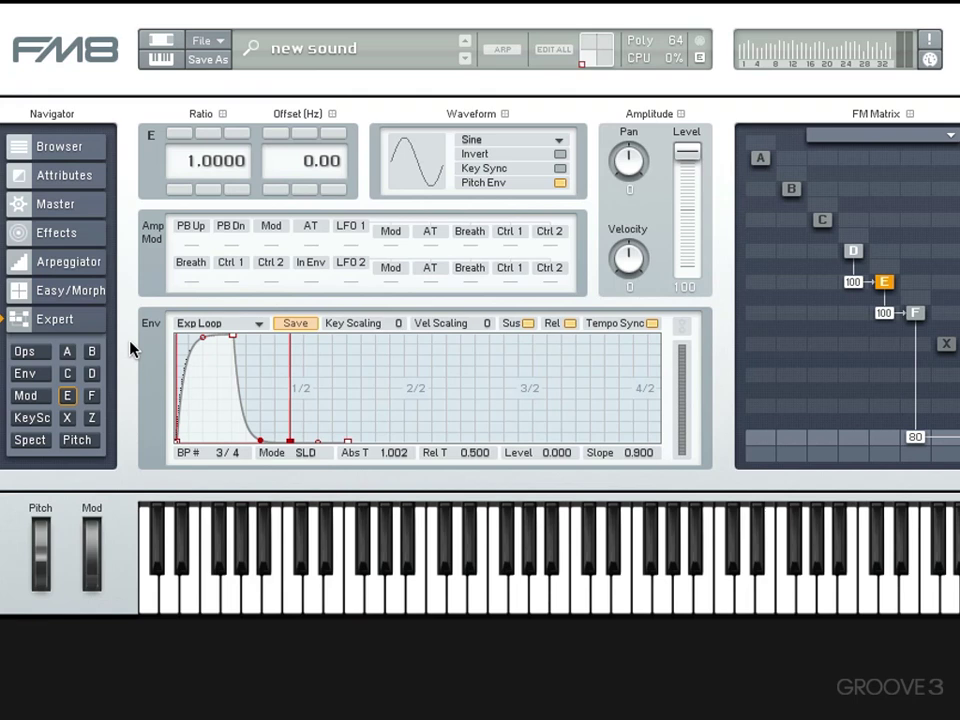
# - Show all envelopes, expand F, X, Z and pitch envelopes, zoom the time axis, then open Pitch
pyautogui.click(28, 373)
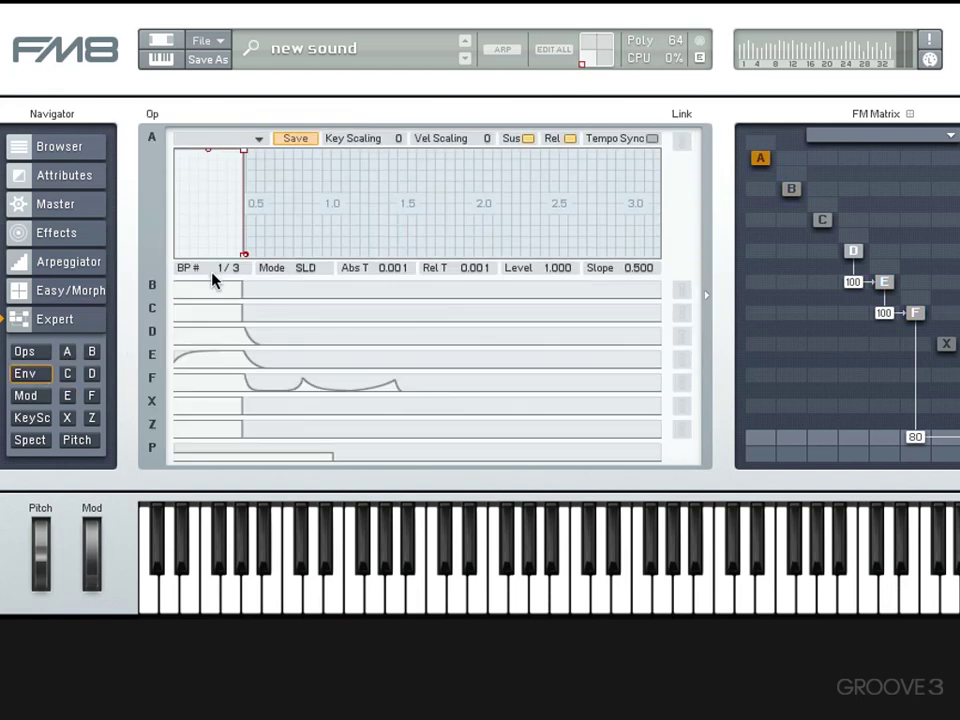
pyautogui.click(201, 390)
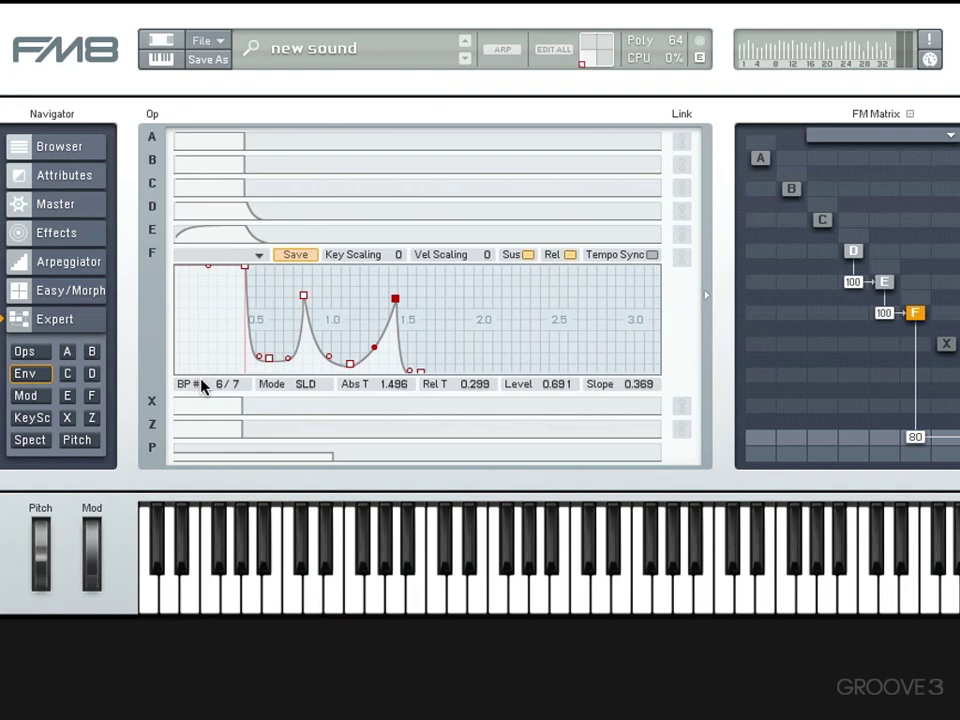
pyautogui.moveTo(379, 268); pyautogui.dragTo(458, 427)
pyautogui.click(422, 409)
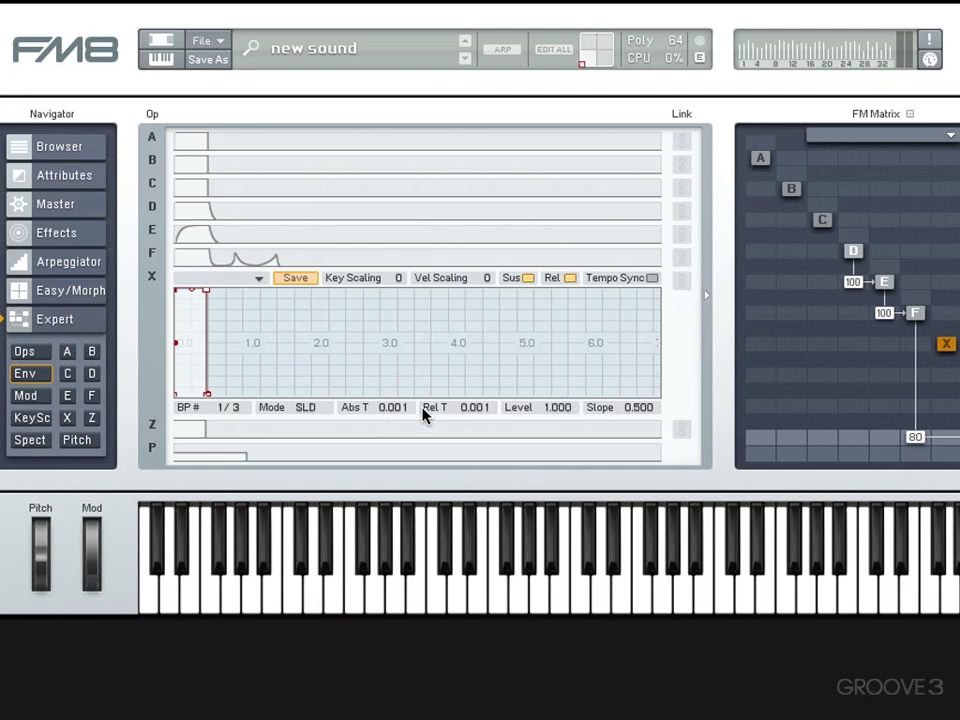
pyautogui.click(246, 428)
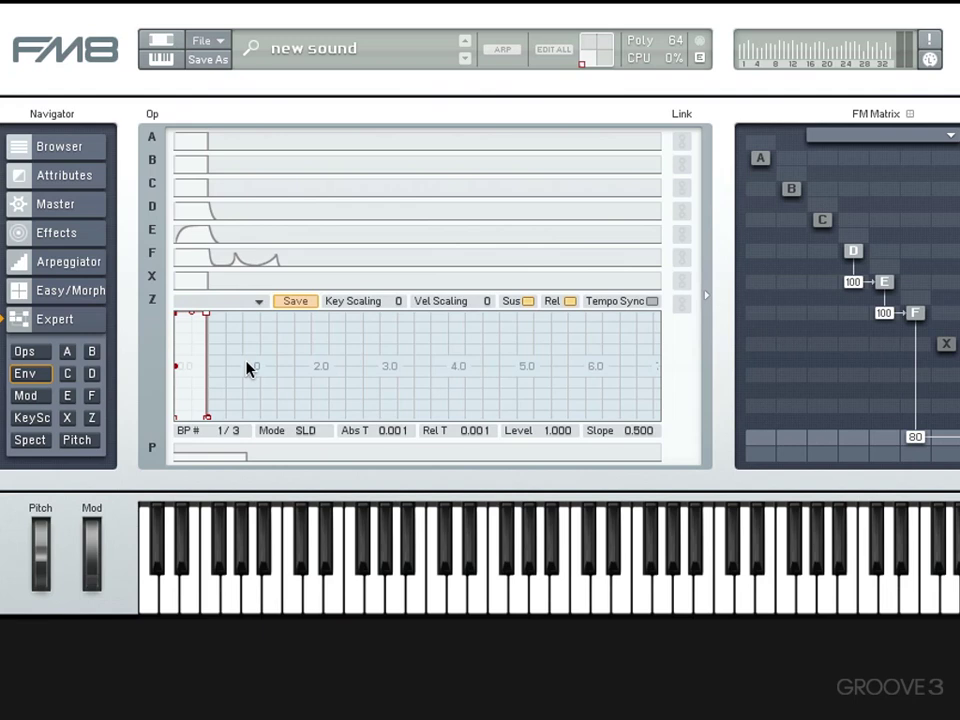
pyautogui.moveTo(246, 368); pyautogui.dragTo(549, 353)
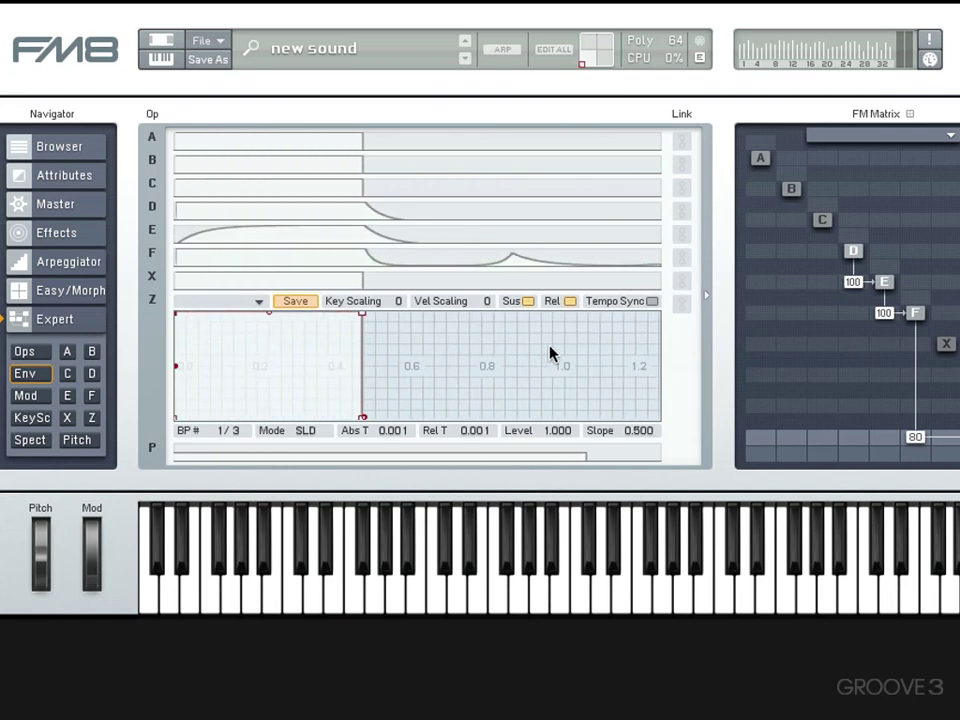
pyautogui.click(332, 457)
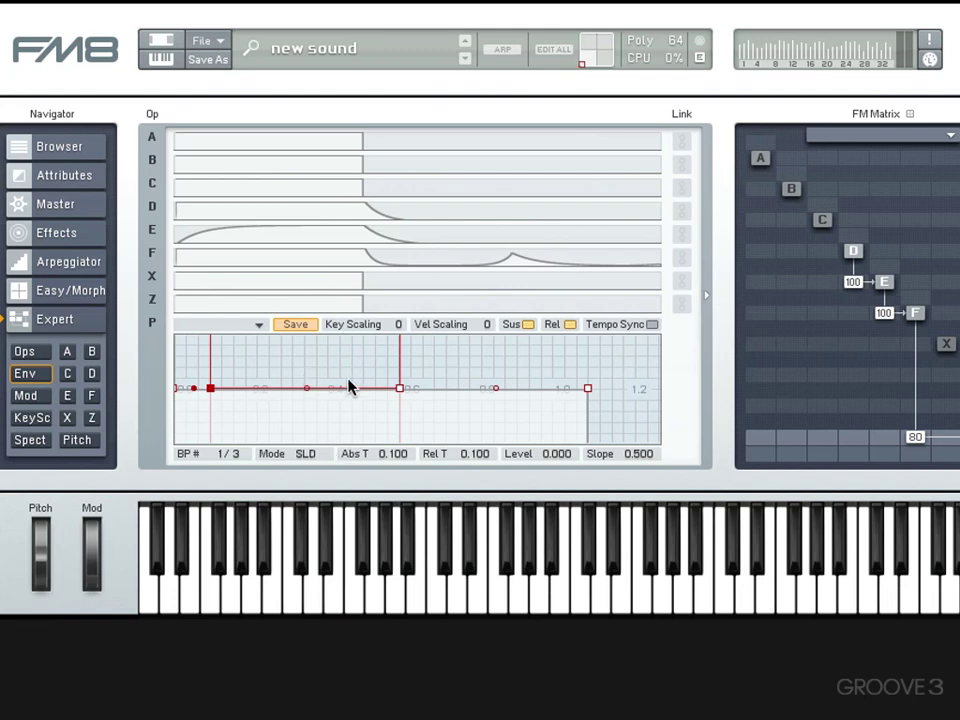
pyautogui.click(89, 441)
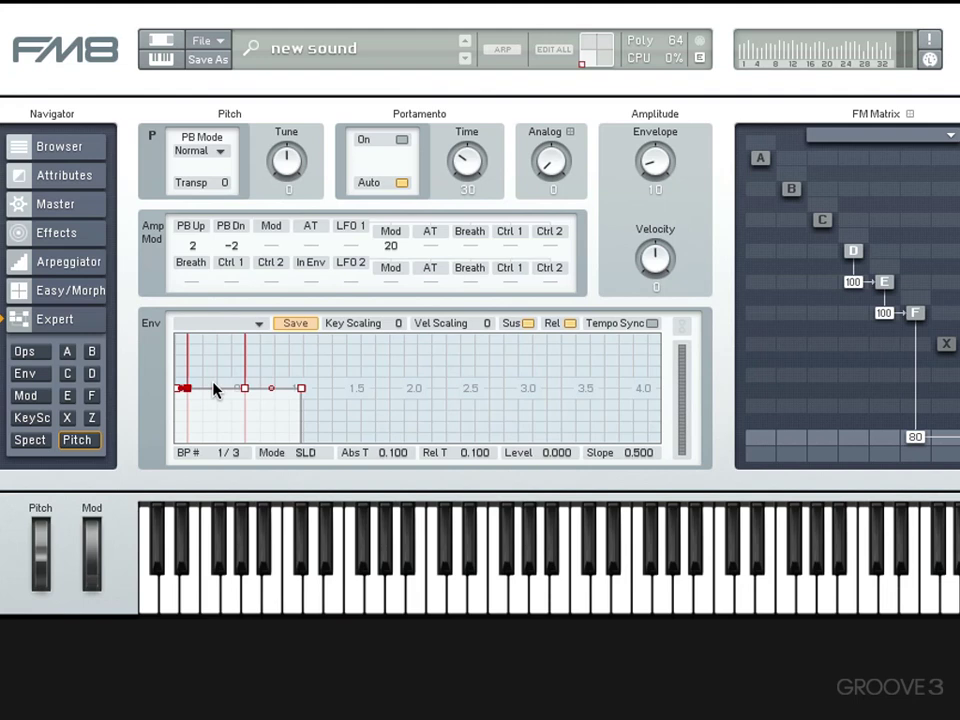
# - Add two breakpoints to the pitch envelope's decay and raise one into a second peak
pyautogui.moveTo(214, 381); pyautogui.dragTo(684, 315)
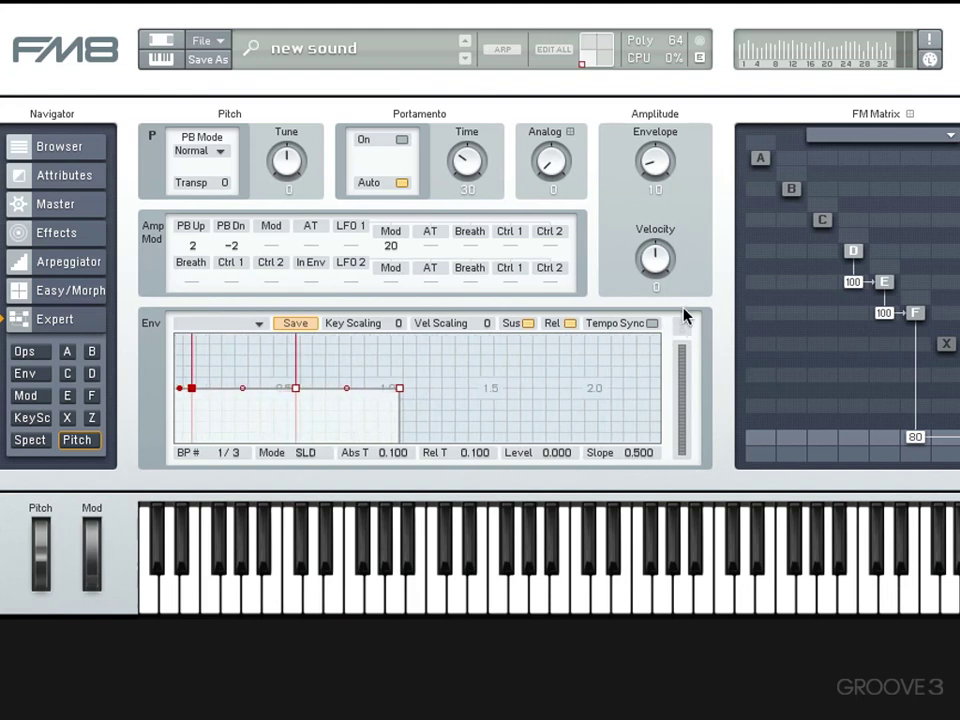
pyautogui.moveTo(246, 386); pyautogui.dragTo(303, 430)
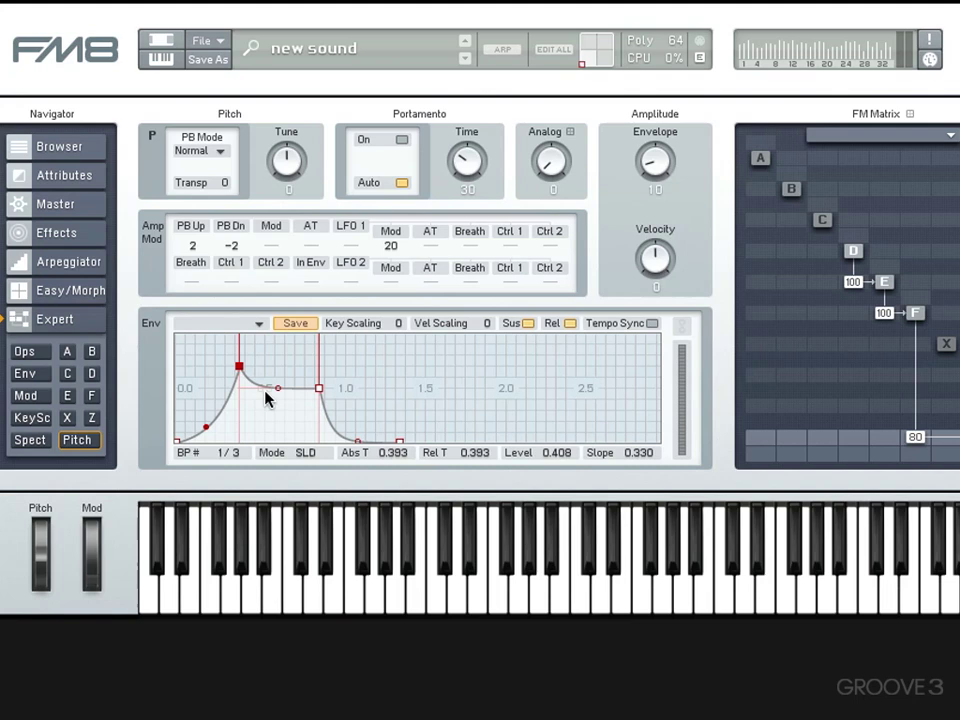
pyautogui.doubleClick(262, 401)
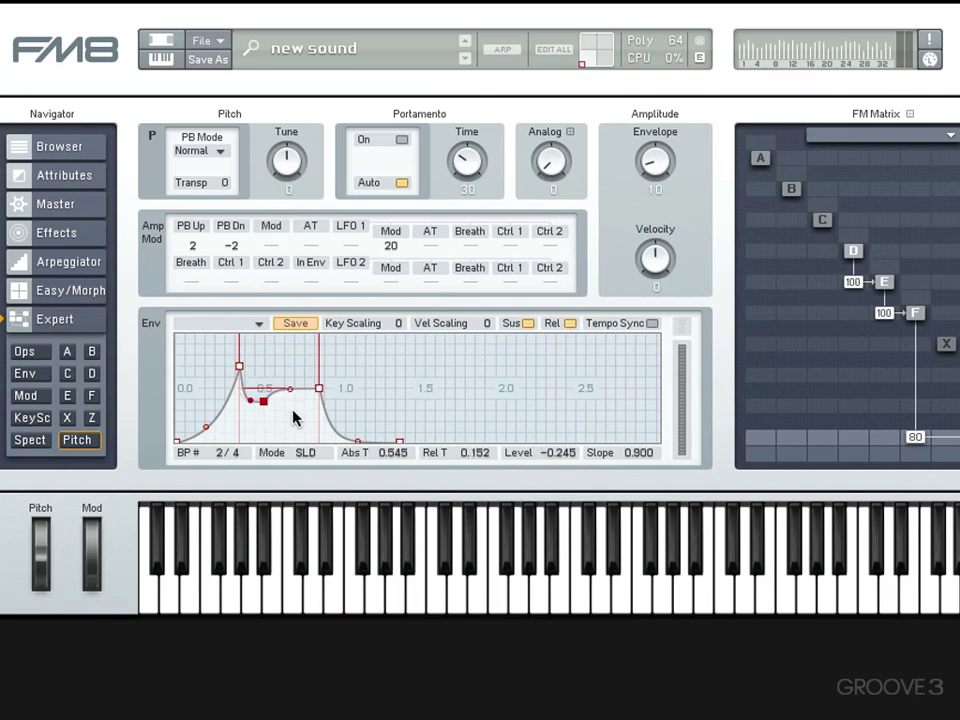
pyautogui.doubleClick(295, 412)
pyautogui.moveTo(263, 401); pyautogui.dragTo(292, 425)
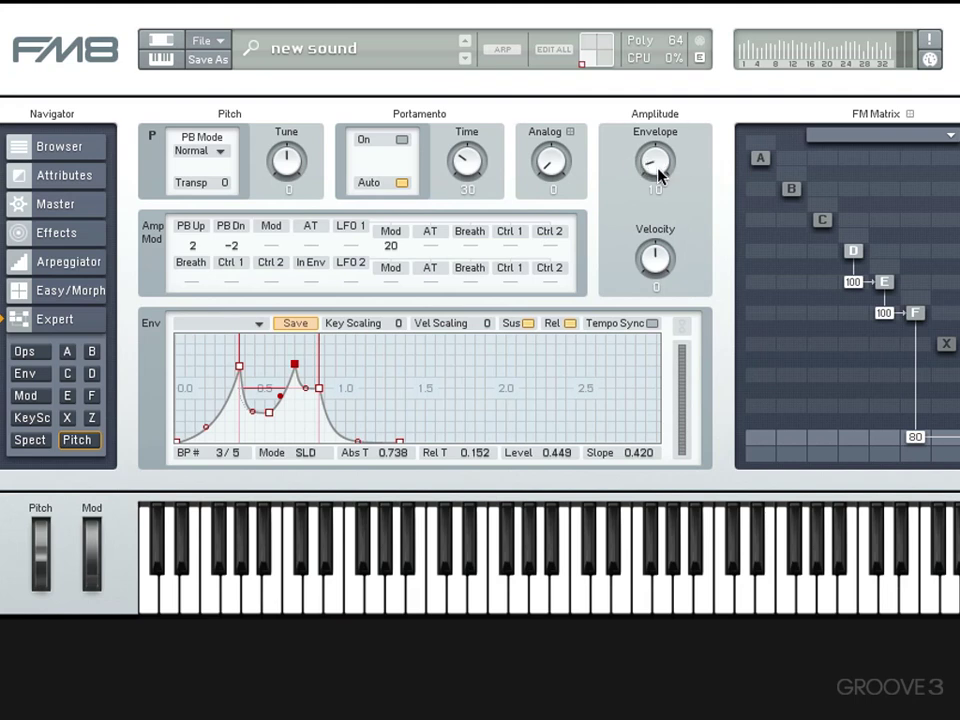
# - Adjust the pitch envelope depth, then show the A–F operator overview
pyautogui.moveTo(657, 175); pyautogui.dragTo(655, 153)
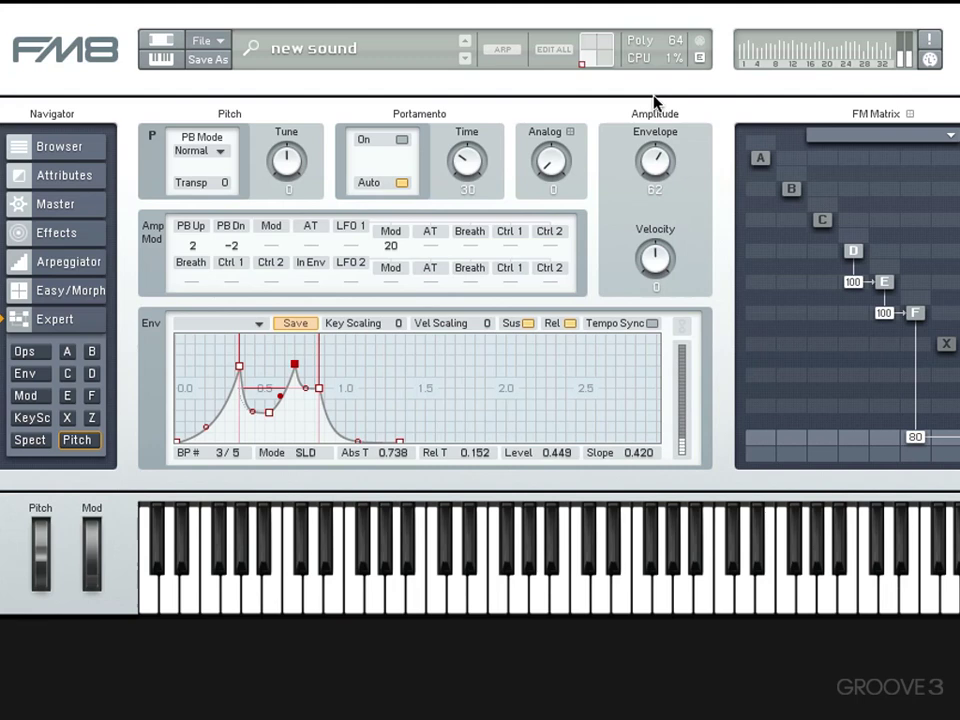
pyautogui.moveTo(653, 155); pyautogui.dragTo(648, 155)
pyautogui.moveTo(648, 153); pyautogui.dragTo(643, 252)
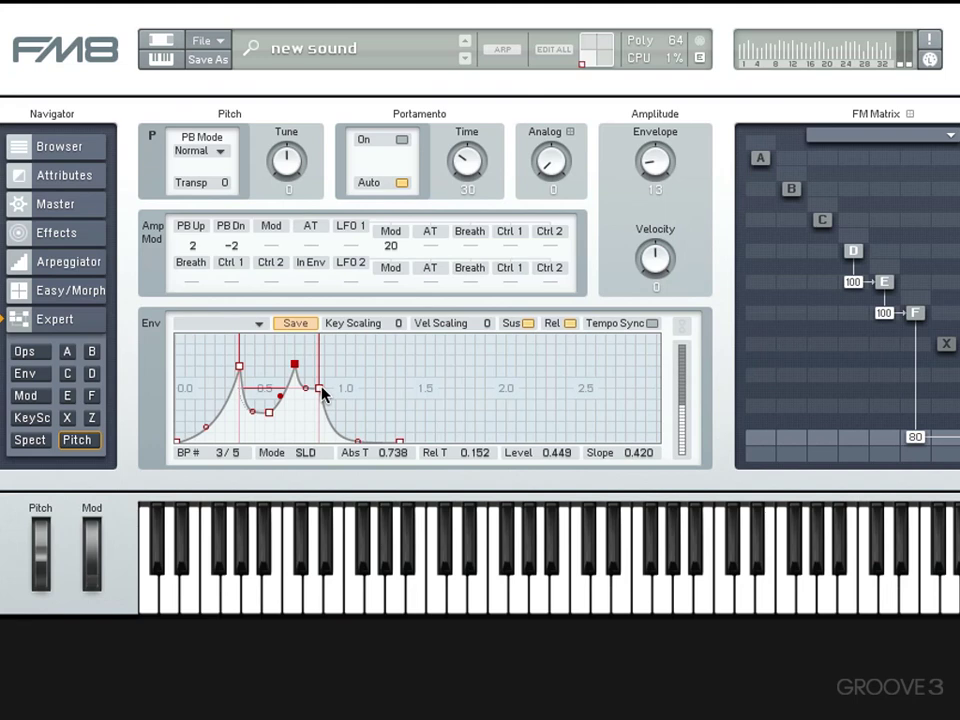
pyautogui.click(40, 357)
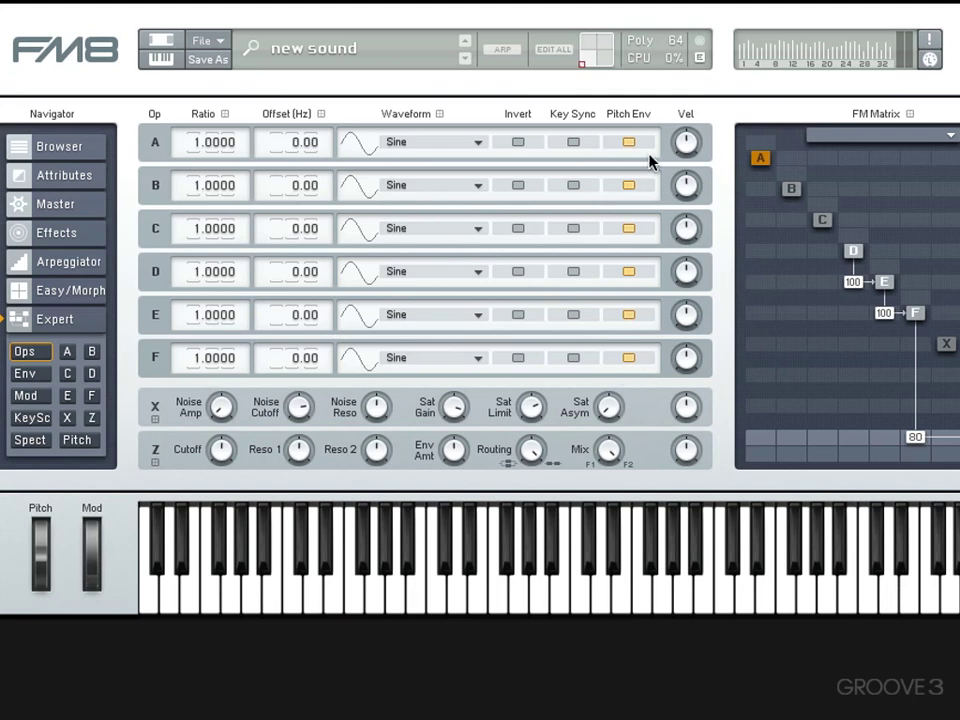
# - Toggle pitch-envelope following for operators F, C, B and A, leaving all of them enabled
pyautogui.click(628, 358)
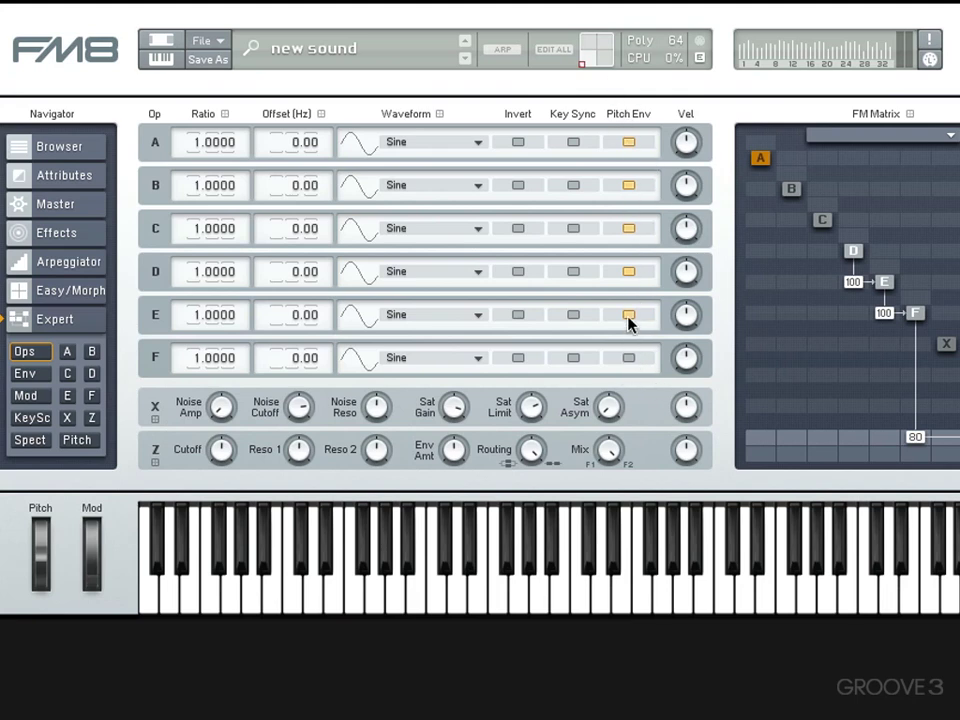
pyautogui.click(628, 228)
pyautogui.click(628, 185)
pyautogui.click(628, 228)
pyautogui.click(628, 185)
pyautogui.click(628, 144)
pyautogui.click(67, 351)
pyautogui.click(549, 186)
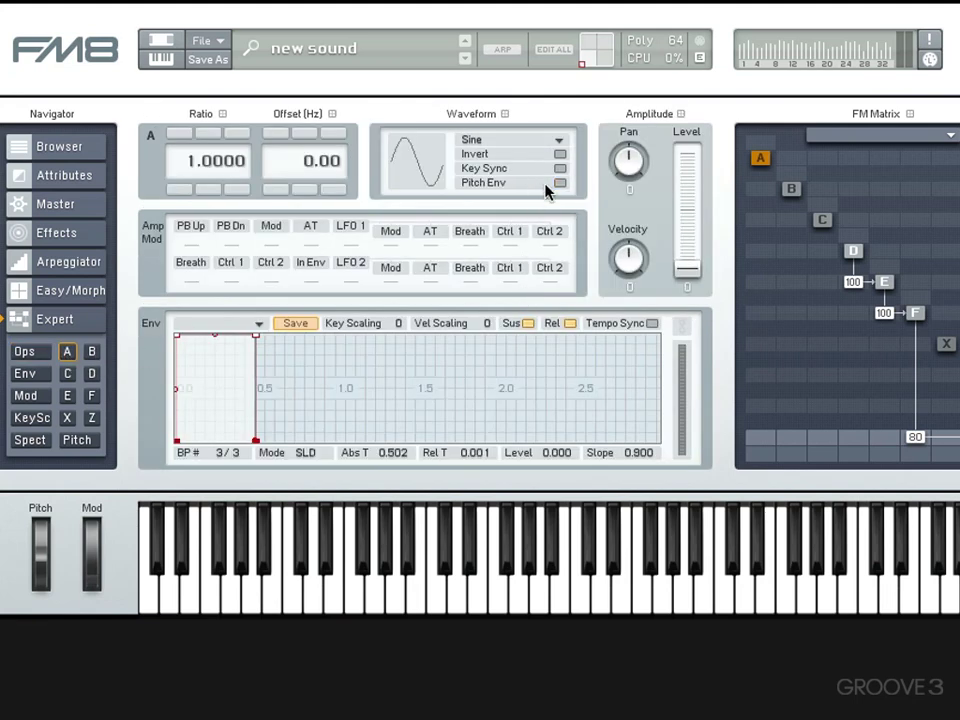
pyautogui.click(549, 186)
# - Load the Gate preset into the envelope on the envelope overview page
pyautogui.click(20, 376)
pyautogui.click(252, 328)
pyautogui.click(253, 334)
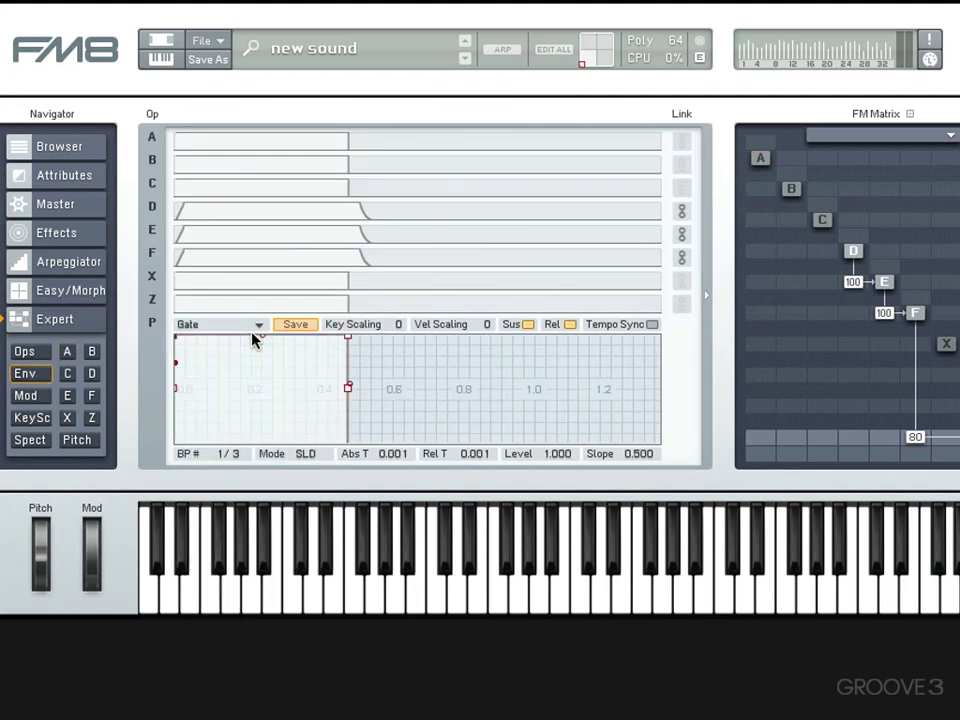
# - On the key scaling page, drag operator E's lowest-note breakpoint down to level -80
pyautogui.click(30, 420)
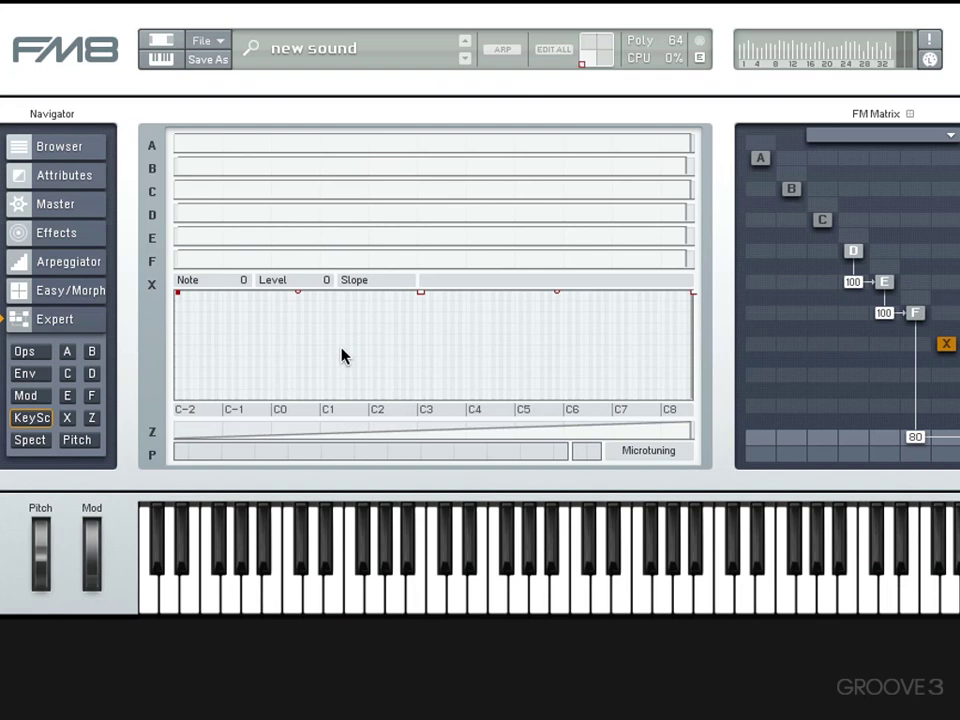
pyautogui.click(330, 237)
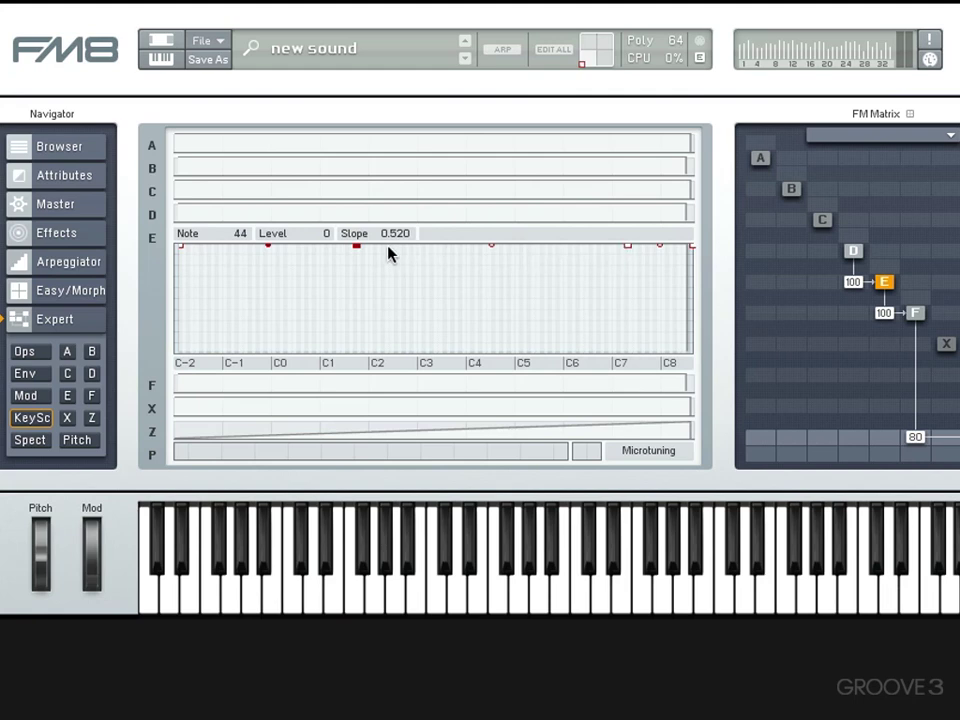
pyautogui.moveTo(181, 249); pyautogui.dragTo(184, 350)
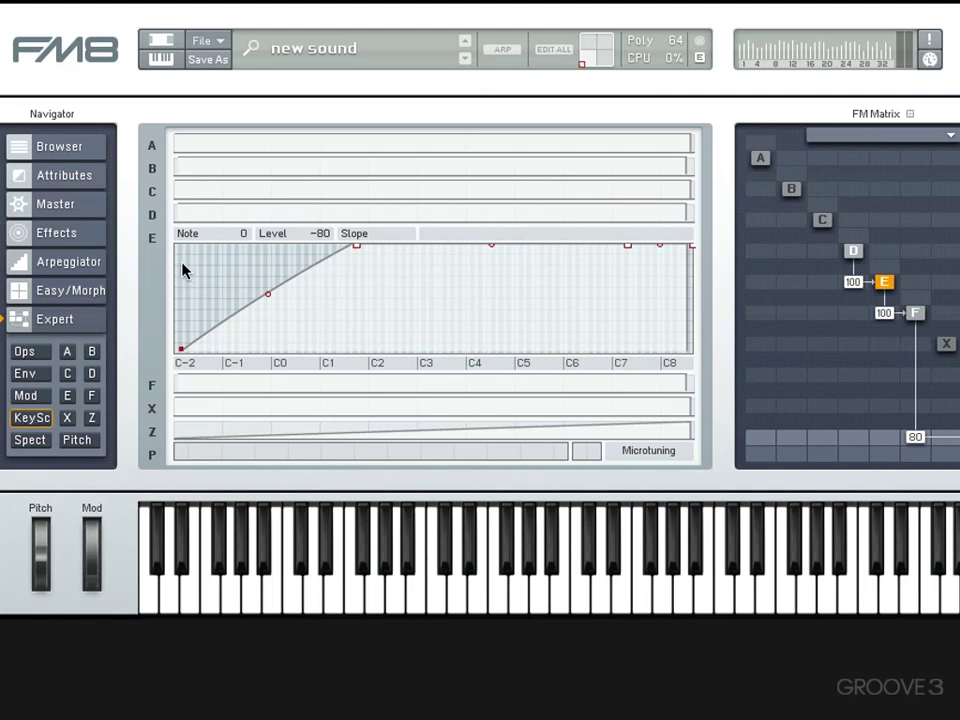
# - Reshape E's key-scaling curve with added breakpoints, dipping to about -55 near C2–C3, rising to -12
pyautogui.moveTo(182, 351); pyautogui.dragTo(180, 244)
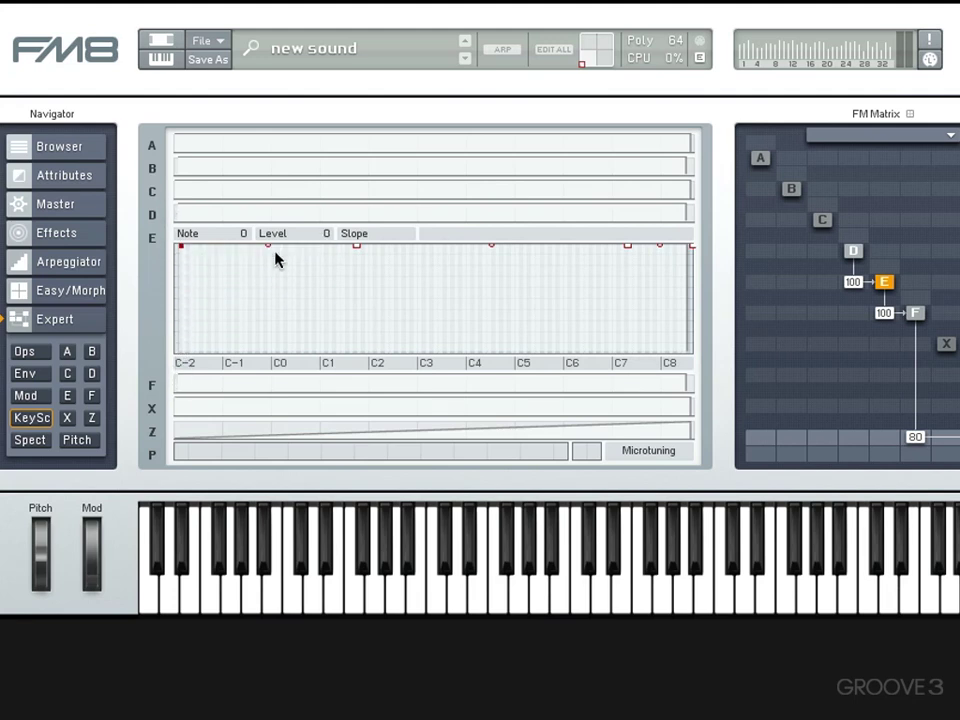
pyautogui.moveTo(357, 248); pyautogui.dragTo(361, 296)
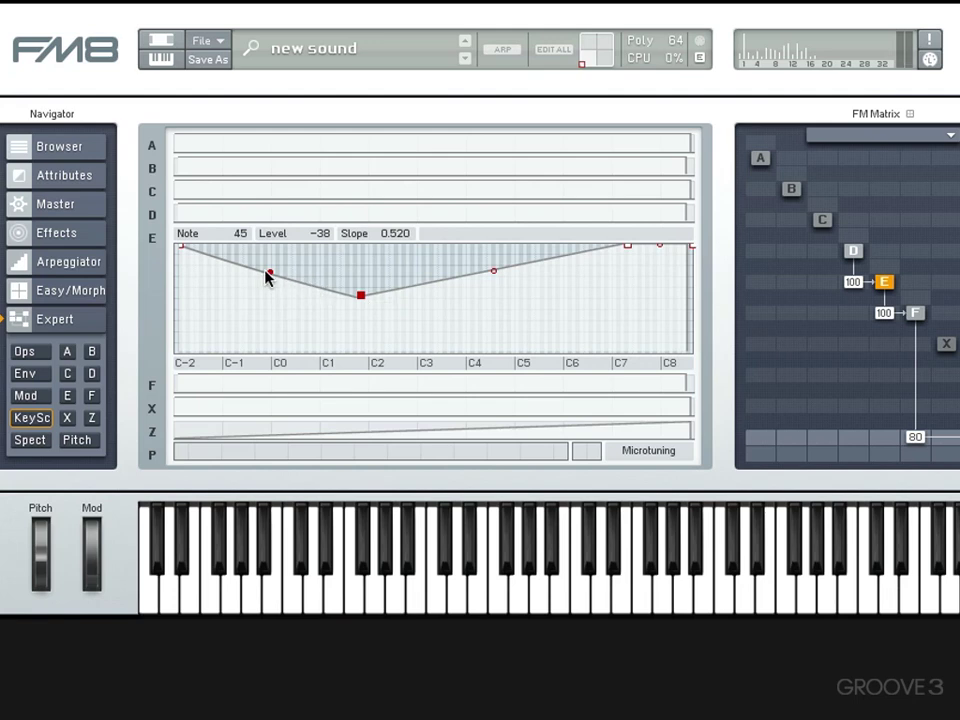
pyautogui.moveTo(269, 273); pyautogui.dragTo(292, 262)
pyautogui.doubleClick(288, 268)
pyautogui.doubleClick(405, 317)
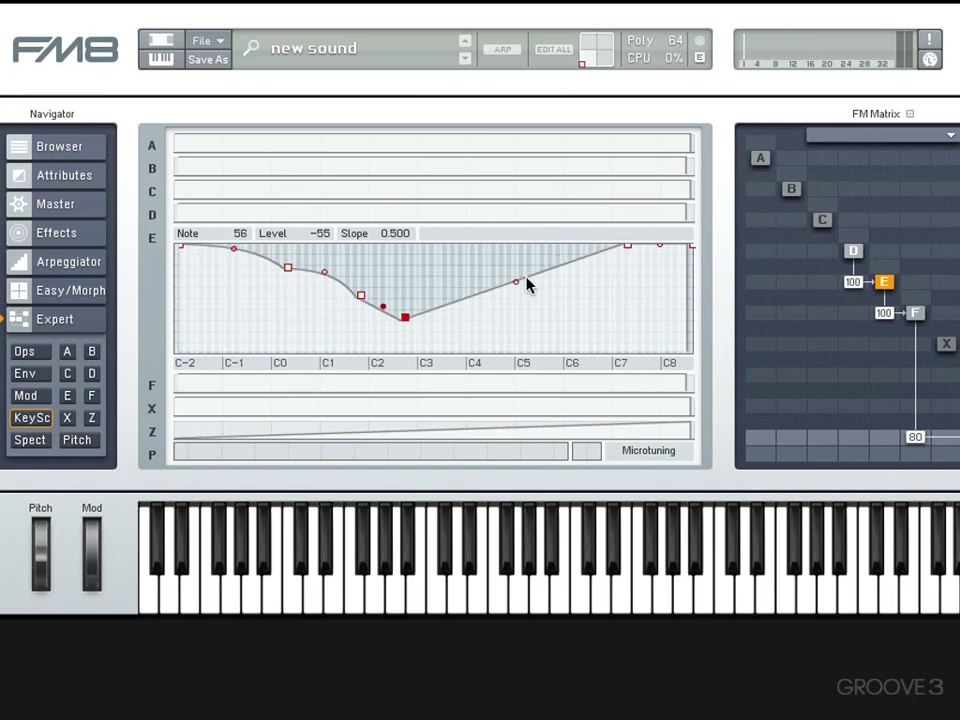
pyautogui.doubleClick(530, 272)
pyautogui.doubleClick(453, 262)
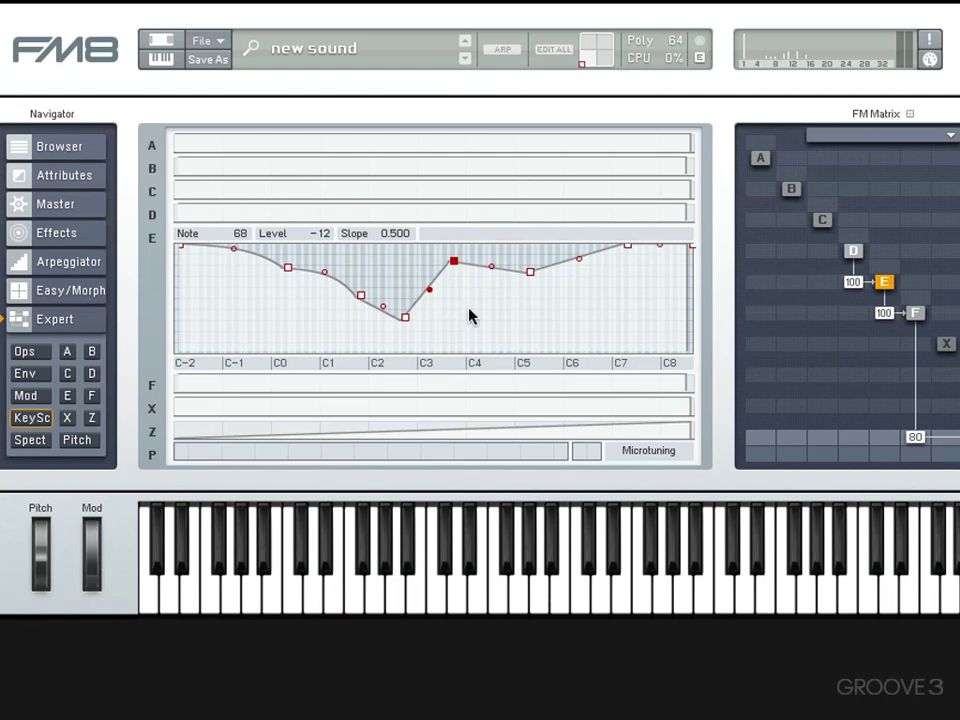
# - Collapse operator E's curve, expand row Z, and open the Microtuning editor
pyautogui.click(270, 386)
pyautogui.click(272, 430)
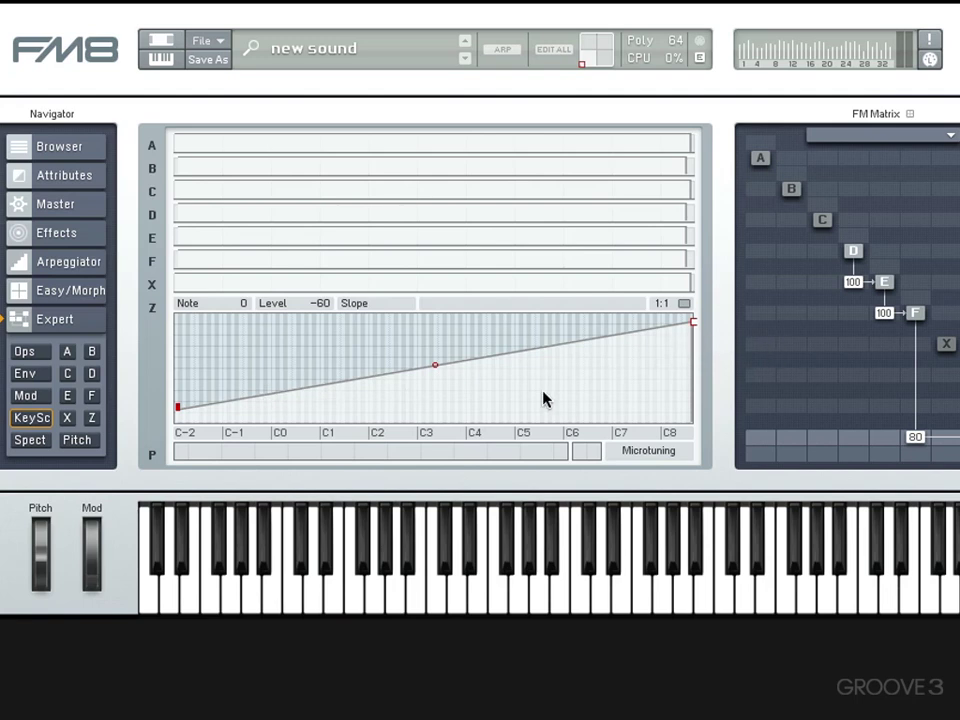
pyautogui.click(401, 454)
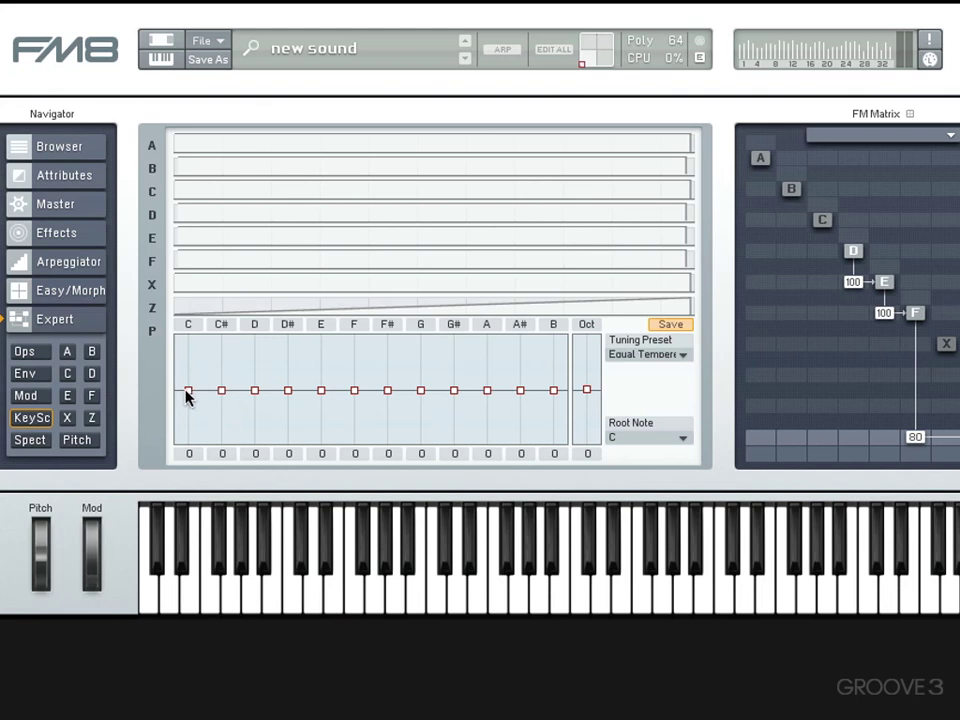
# - Set note C's microtuning offset to +35
pyautogui.moveTo(189, 395)
pyautogui.mouseDown()
pyautogui.moveTo(193, 294)
pyautogui.moveTo(190, 405)
pyautogui.mouseUp()
pyautogui.moveTo(189, 457); pyautogui.dragTo(189, 512)
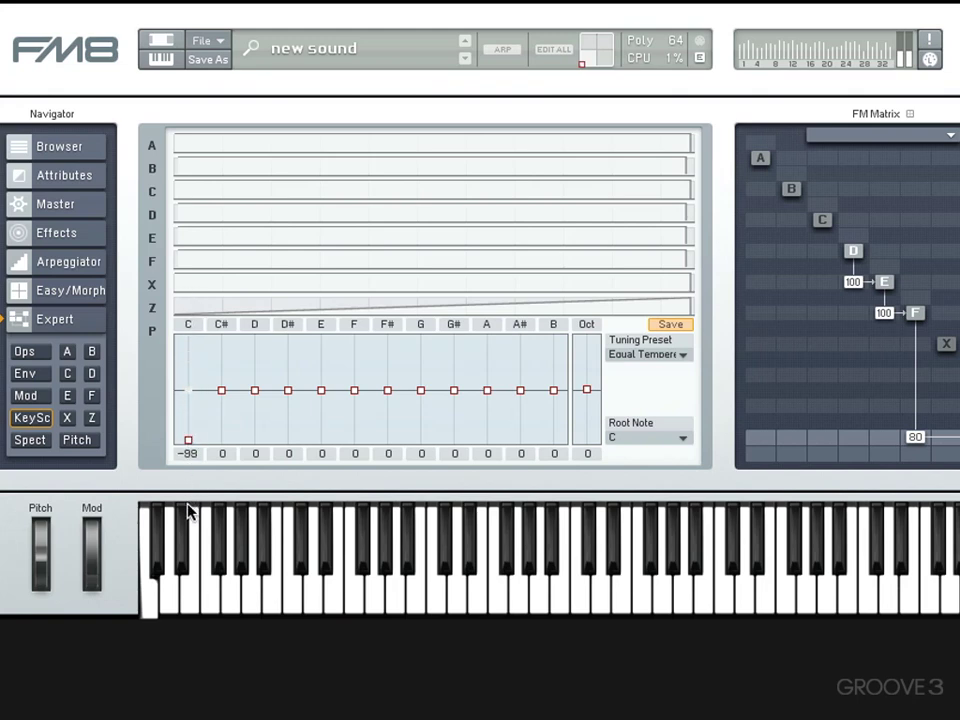
pyautogui.moveTo(189, 447); pyautogui.dragTo(189, 386)
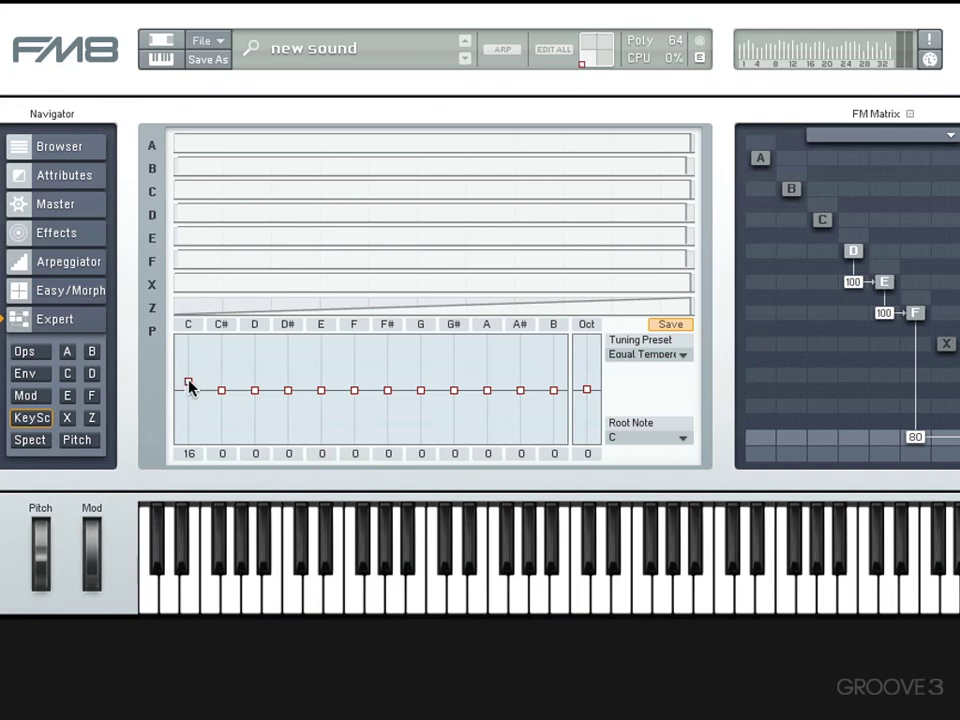
pyautogui.moveTo(190, 386)
pyautogui.mouseDown()
pyautogui.moveTo(189, 372)
pyautogui.moveTo(223, 450)
pyautogui.mouseUp()
# - Detune C# -50, D 79, D# -75, E 50, F -34, G 21, G# 39, A -32, A# 33, B -28, octave -5
pyautogui.moveTo(255, 390); pyautogui.dragTo(272, 312)
pyautogui.moveTo(288, 391); pyautogui.dragTo(289, 428)
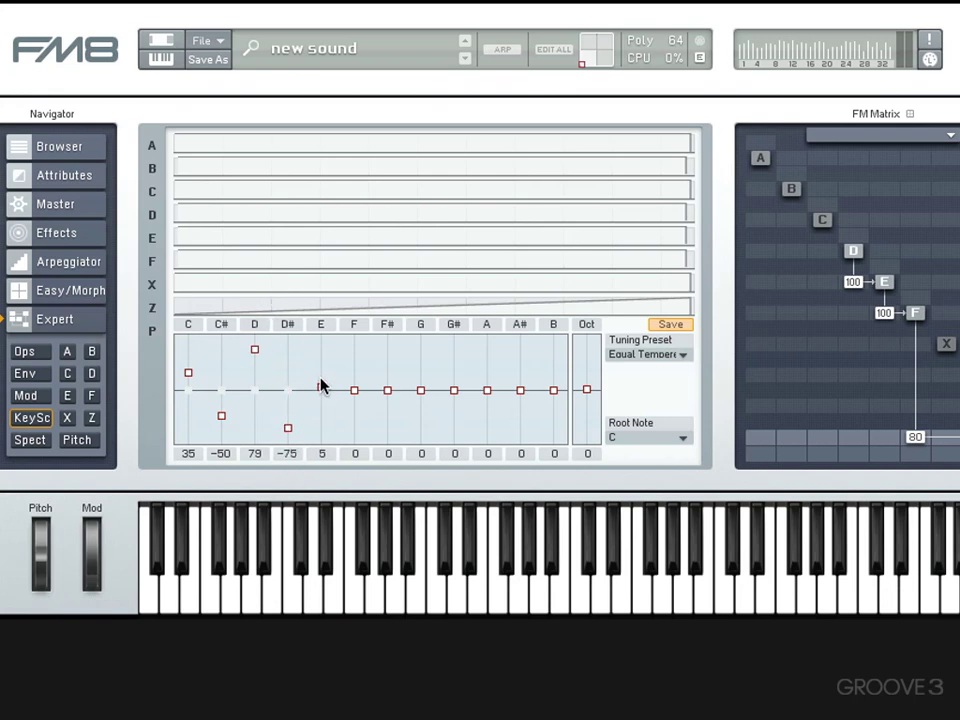
pyautogui.moveTo(321, 390)
pyautogui.mouseDown()
pyautogui.moveTo(353, 391)
pyautogui.moveTo(354, 432)
pyautogui.mouseUp()
pyautogui.moveTo(454, 390)
pyautogui.mouseDown()
pyautogui.moveTo(457, 353)
pyautogui.moveTo(487, 428)
pyautogui.mouseUp()
pyautogui.moveTo(520, 390)
pyautogui.mouseDown()
pyautogui.moveTo(520, 373)
pyautogui.moveTo(553, 428)
pyautogui.mouseUp()
pyautogui.moveTo(420, 391); pyautogui.dragTo(426, 371)
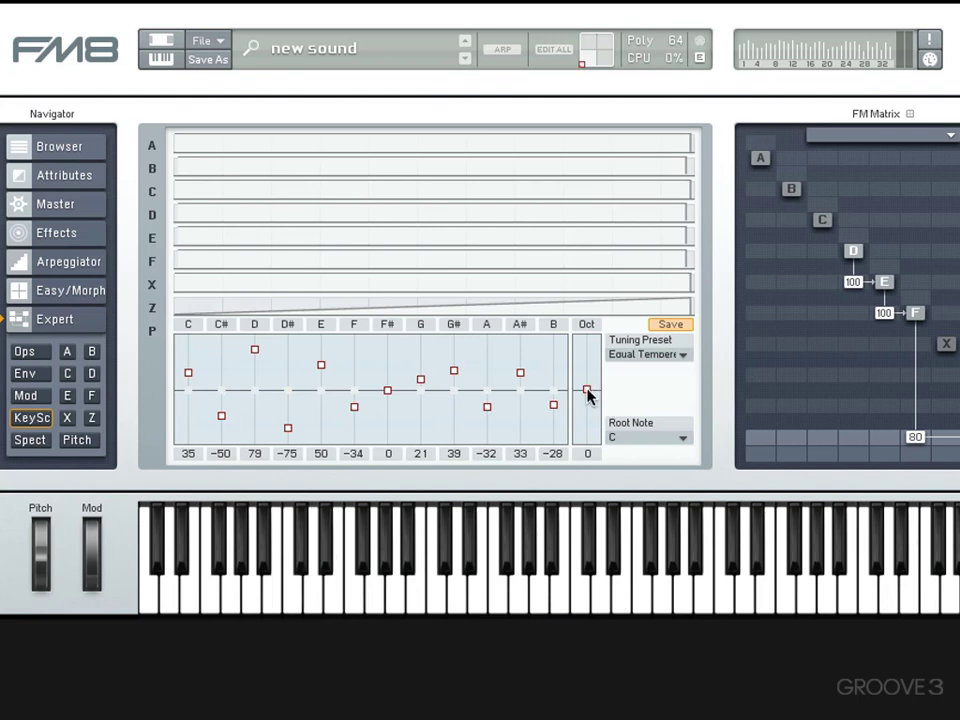
pyautogui.moveTo(587, 393)
pyautogui.mouseDown()
pyautogui.moveTo(585, 306)
pyautogui.moveTo(591, 521)
pyautogui.moveTo(589, 403)
pyautogui.mouseUp()
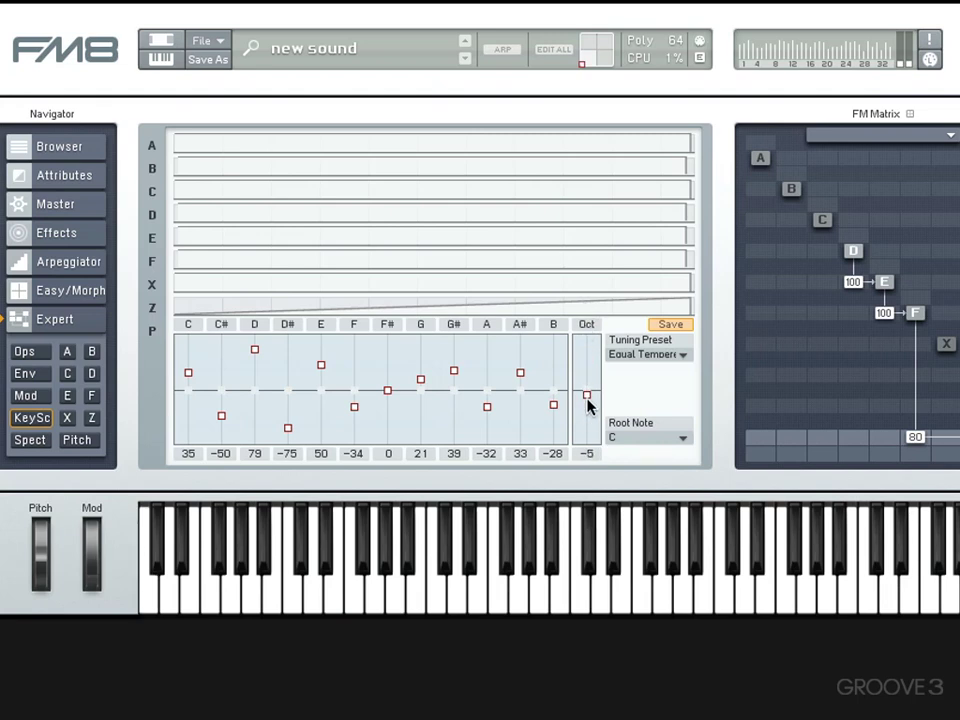
# - Apply the Chinese Lu tuning preset
pyautogui.click(684, 356)
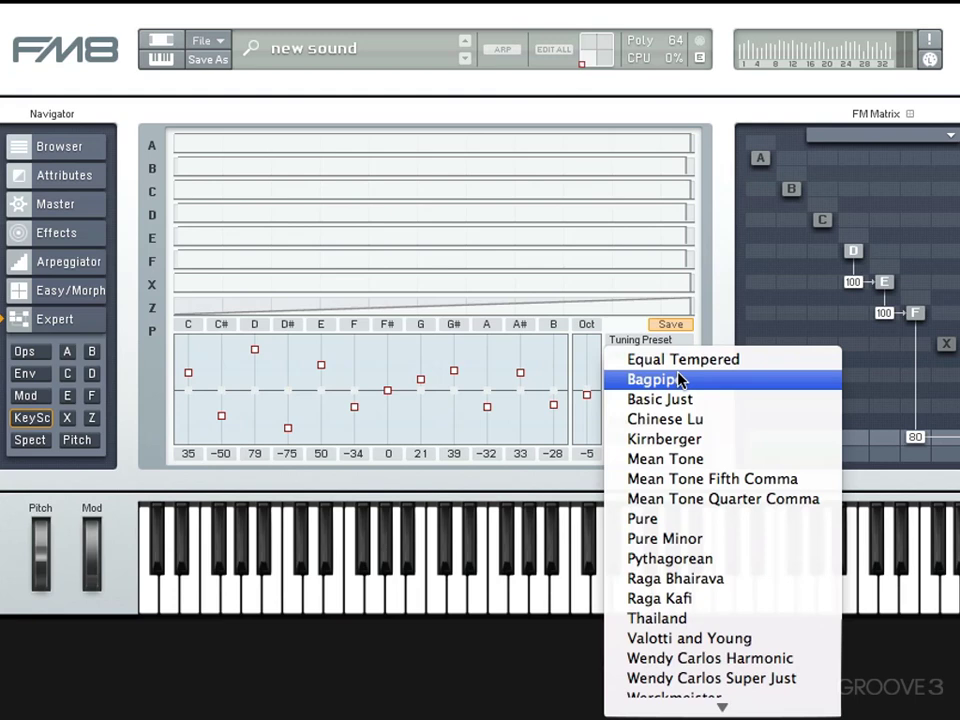
pyautogui.scroll(-5, 679, 378)
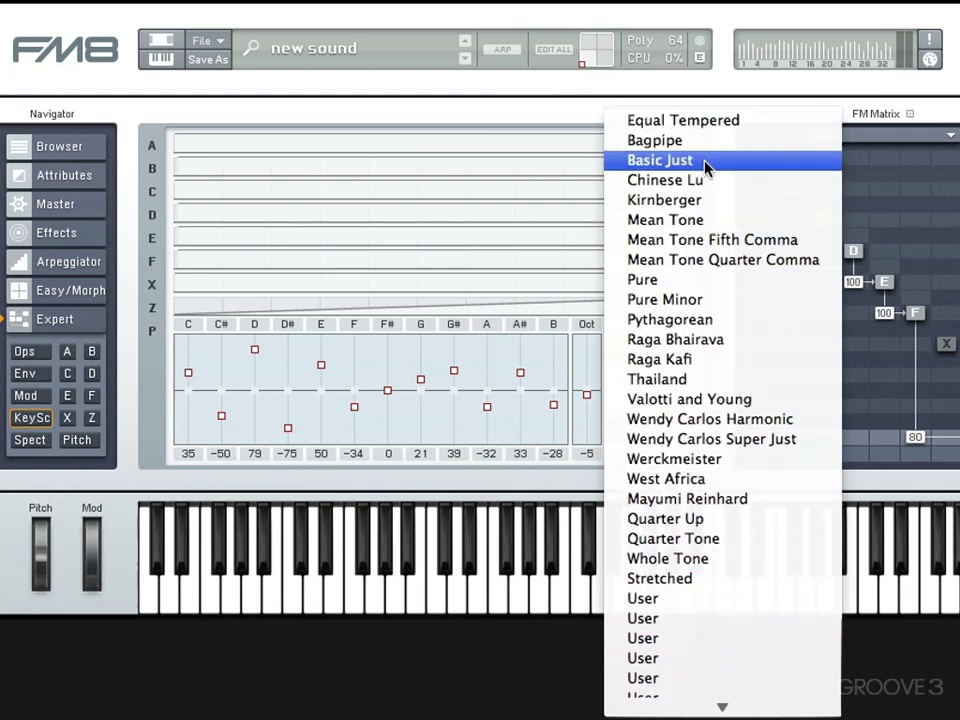
pyautogui.click(706, 183)
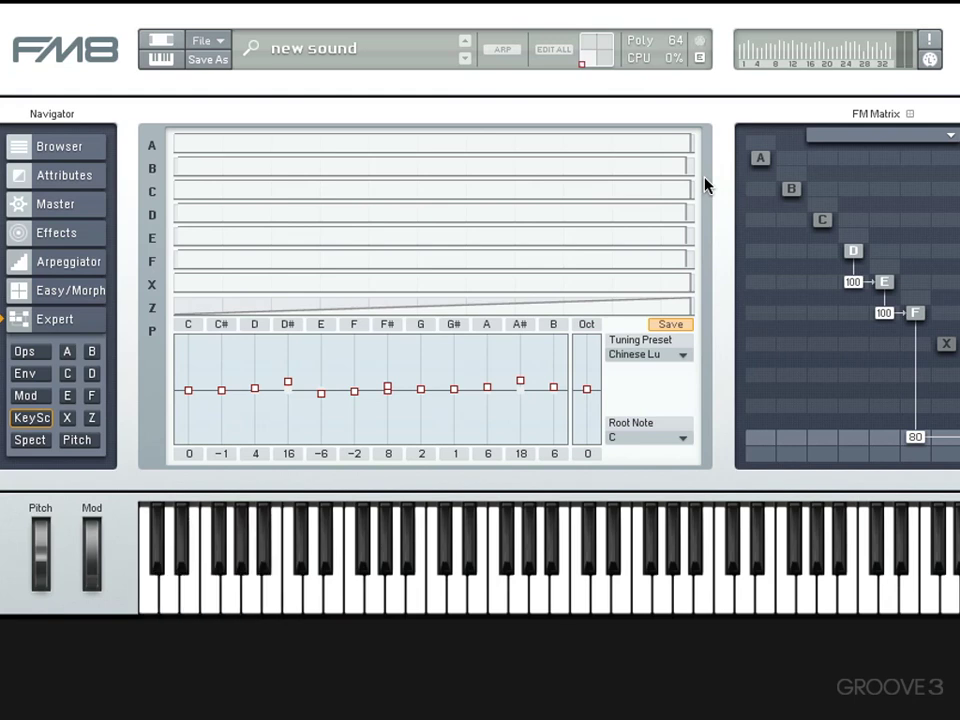
# - Switch the tuning back to Equal Tempered so every offset returns to 0
pyautogui.click(675, 345)
pyautogui.moveTo(692, 710)
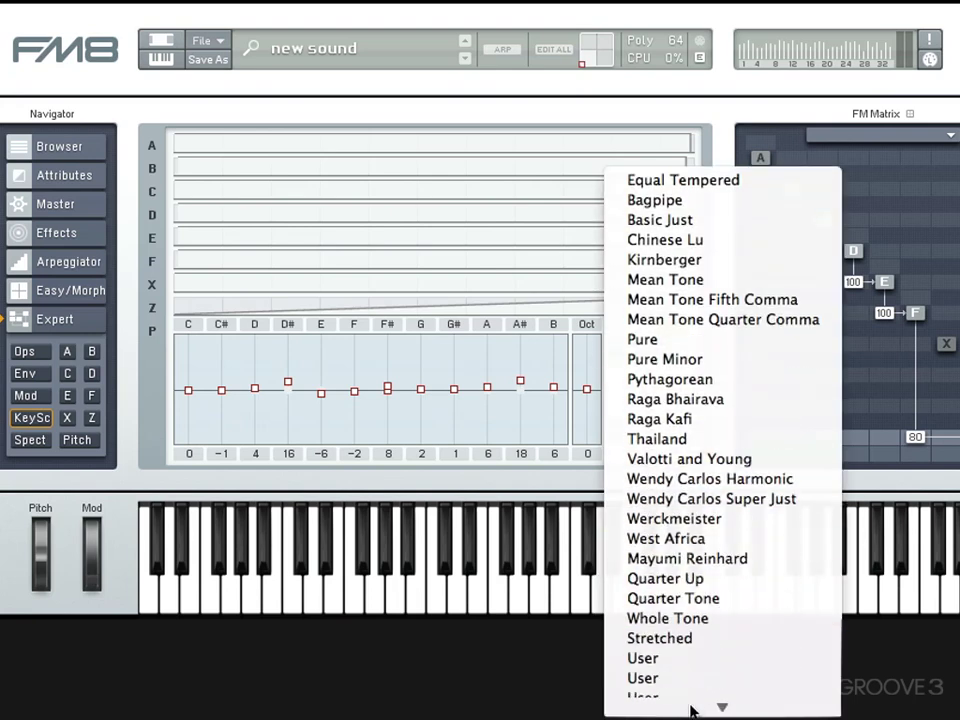
pyautogui.click(518, 420)
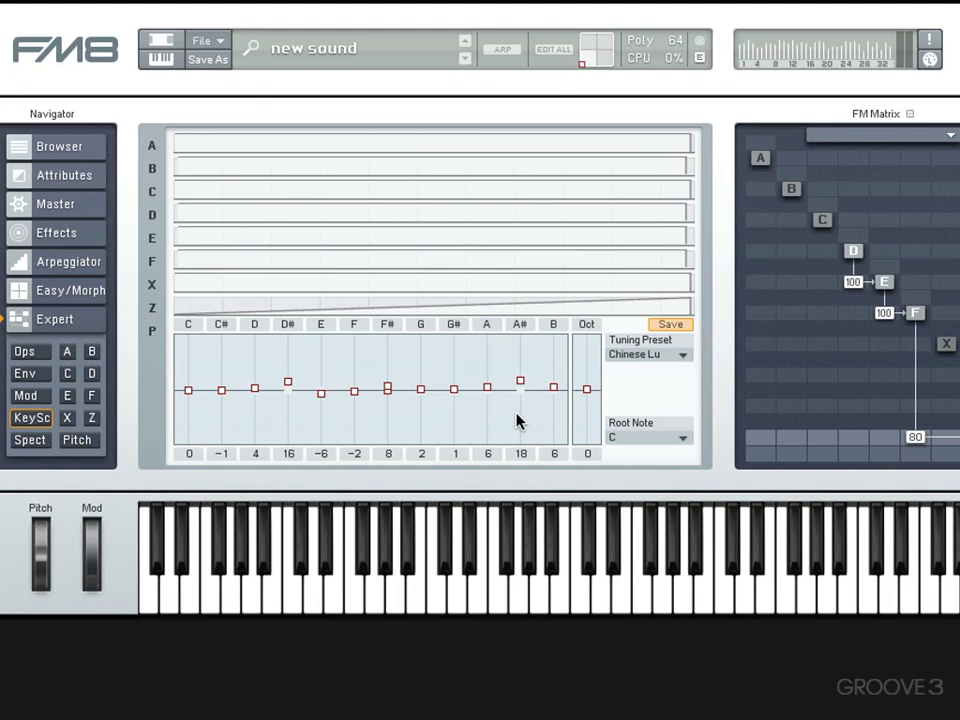
pyautogui.click(652, 357)
pyautogui.click(681, 364)
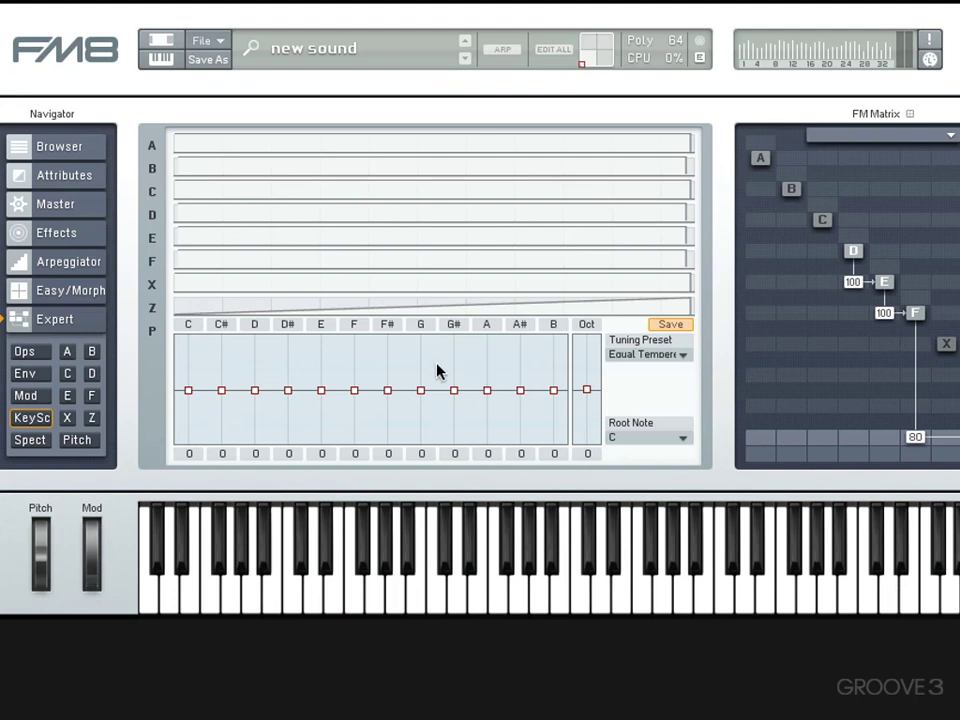
# - Switch to the Expert Env page, where the Gate envelope is open for editing
pyautogui.click(45, 377)
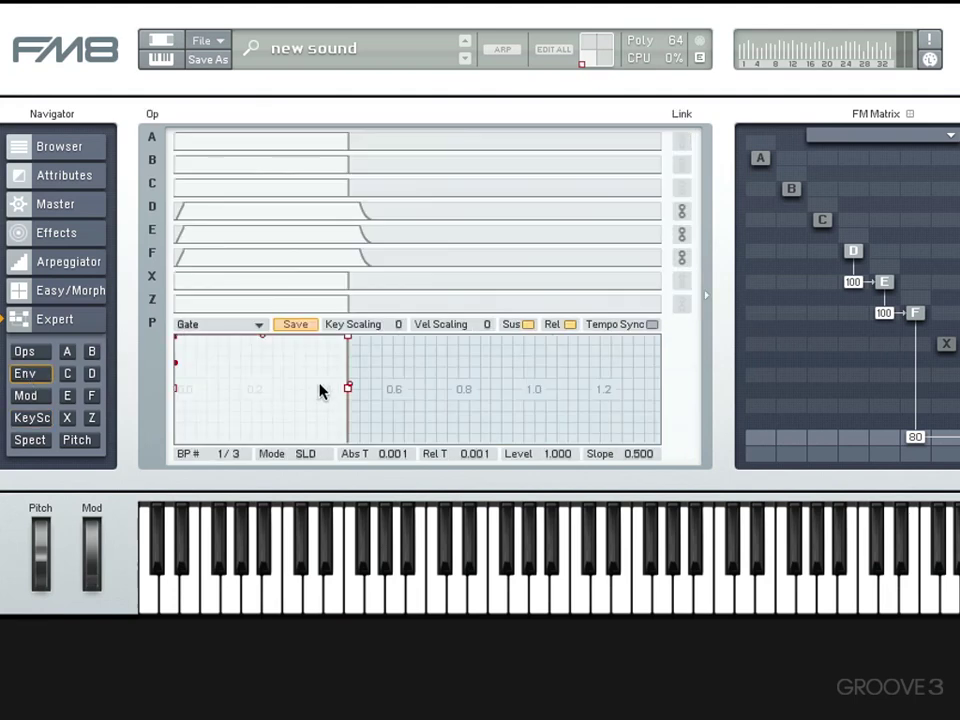